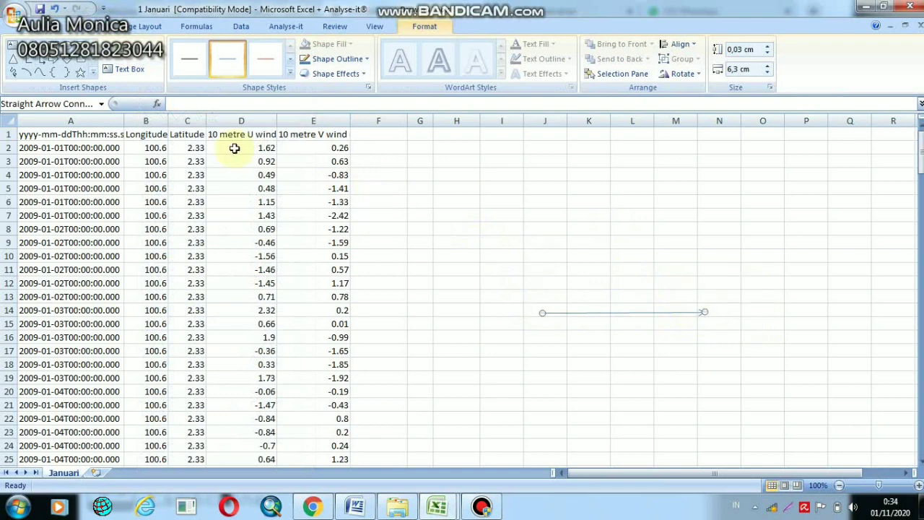
- Draw a vertical arrow about 4.55 cm long beside the horizontal arrow and an oval about 2.59 by 2.3 cm between them
click(54, 61)
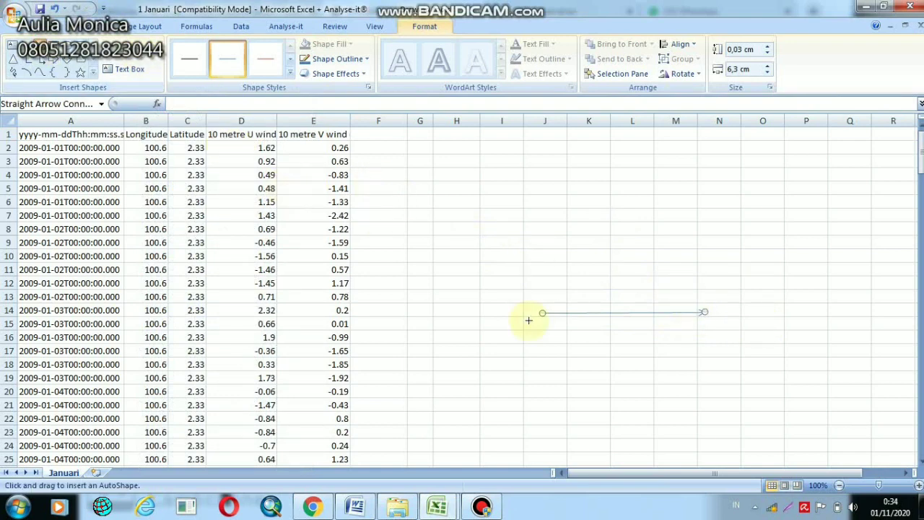
drag(530, 311, 529, 194)
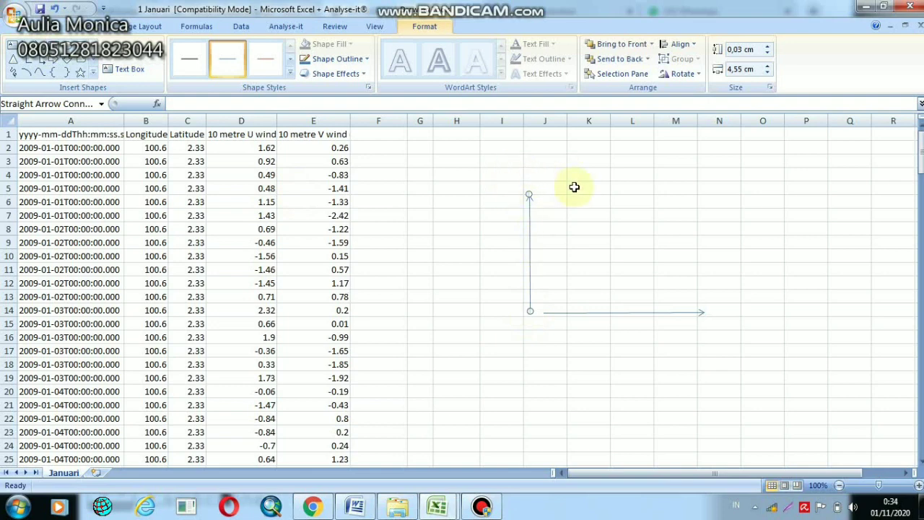
click(71, 48)
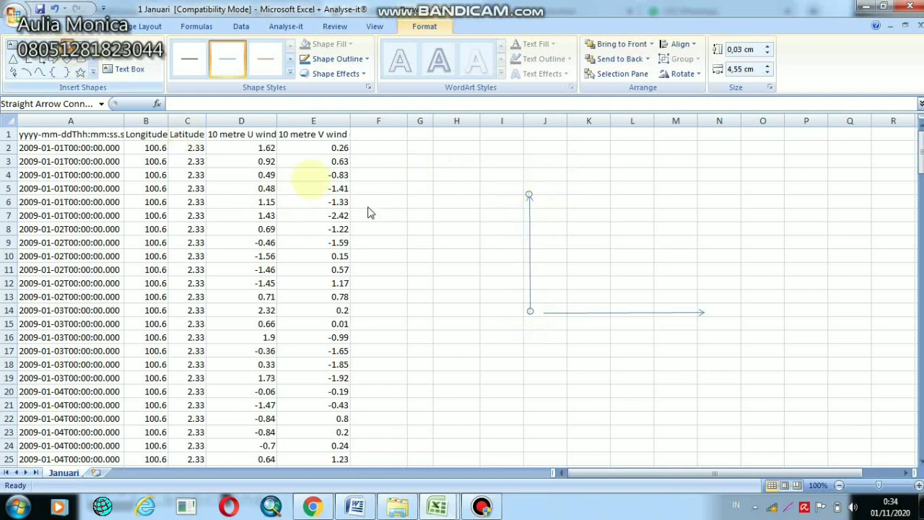
click(547, 244)
drag(594, 291, 614, 303)
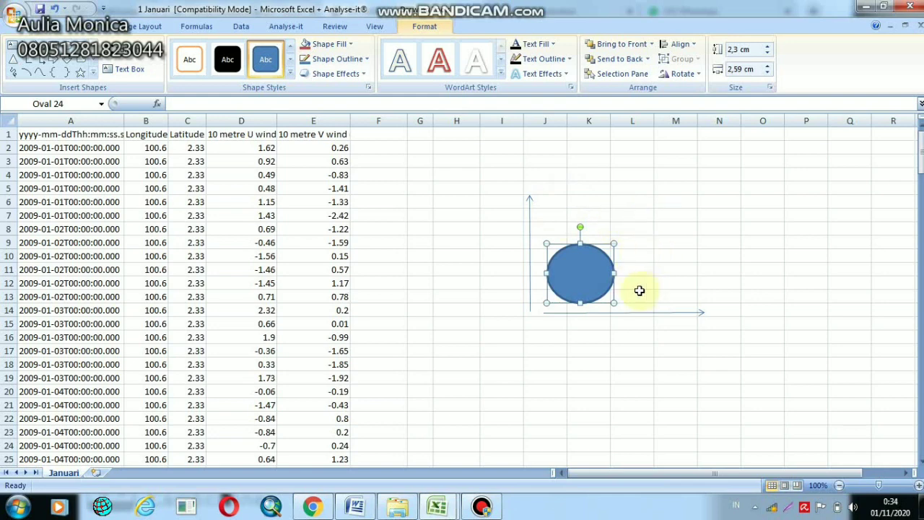
click(64, 61)
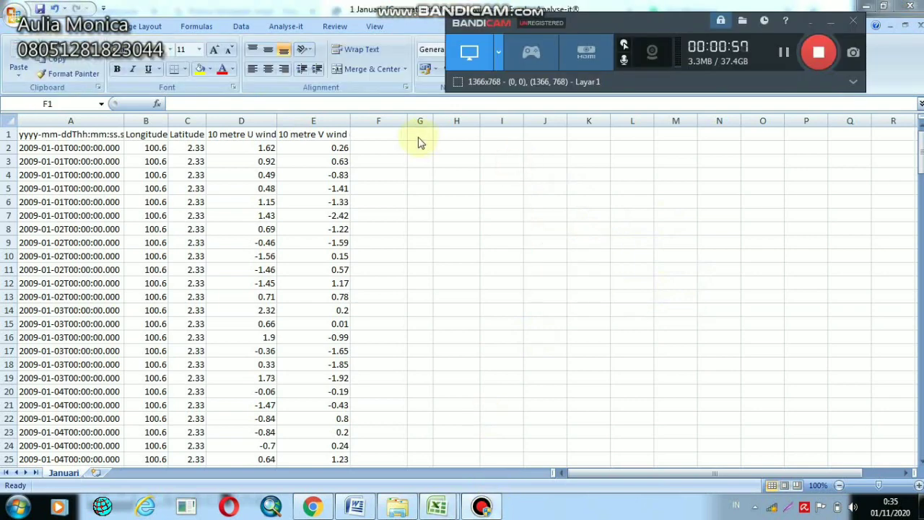
- Enter the heading WIND SPEED in cell F1
click(386, 134)
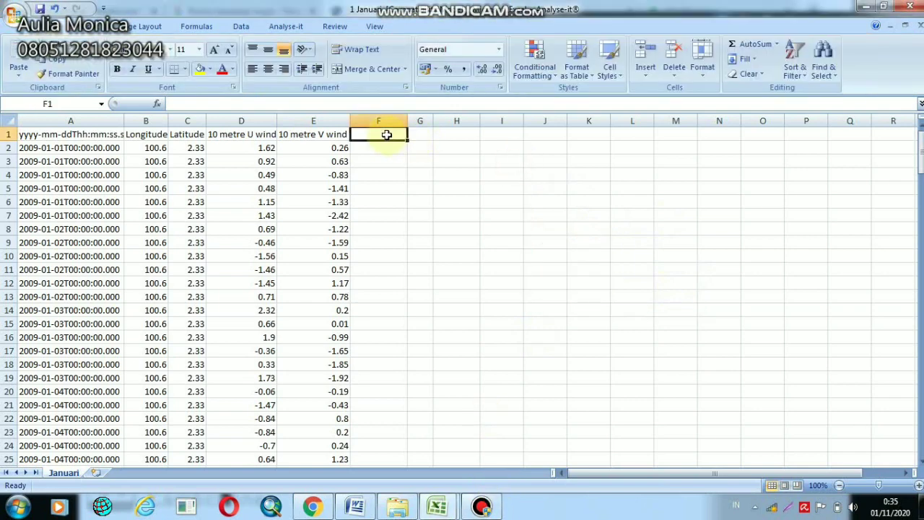
text(WIN)
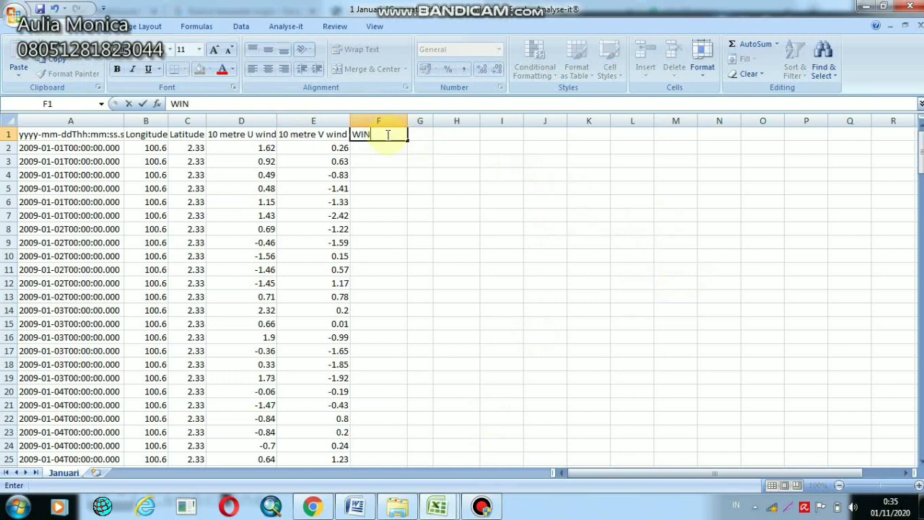
text(D SPEED)
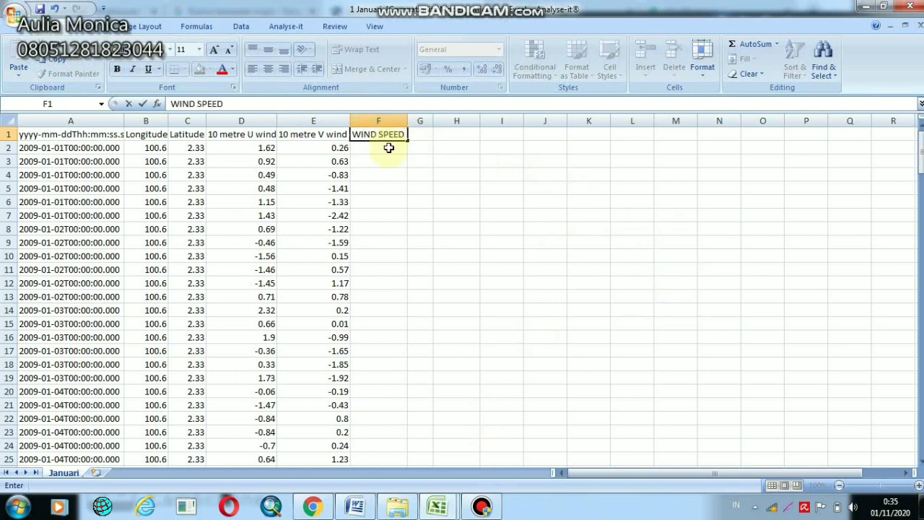
click(481, 505)
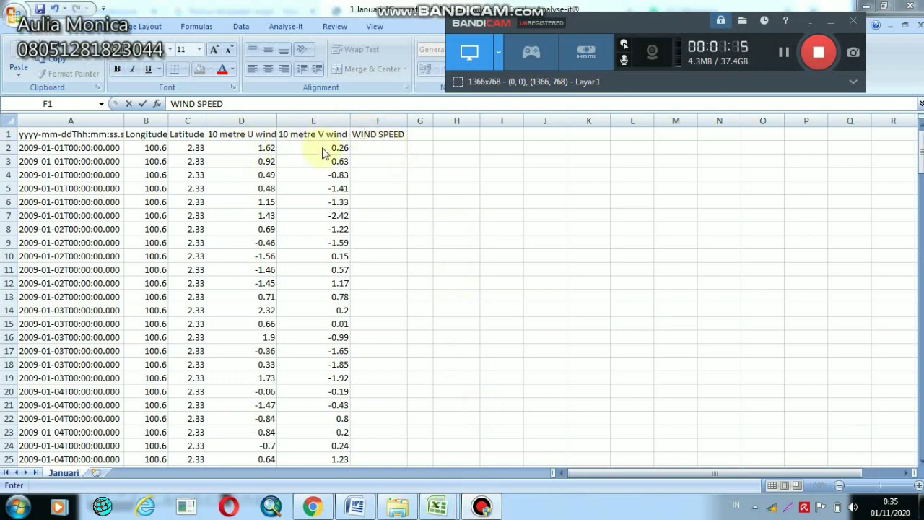
- Calculate the first row's wind speed in F2 with the formula =SQRT((D2^2)+(E2^2))
click(387, 151)
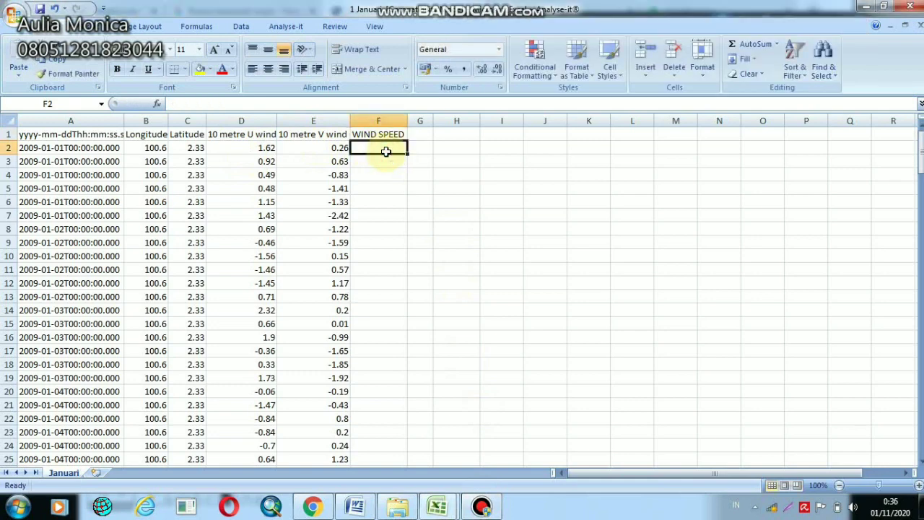
text(=)
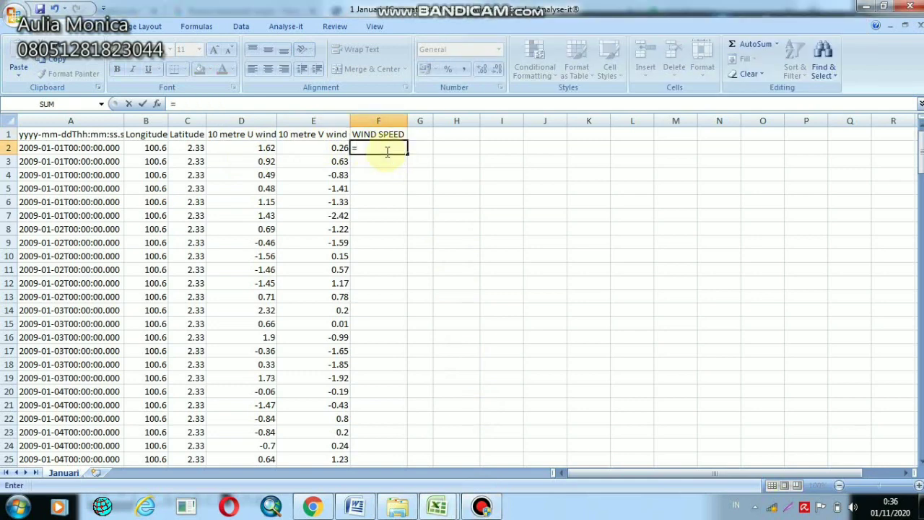
text(SQRT)
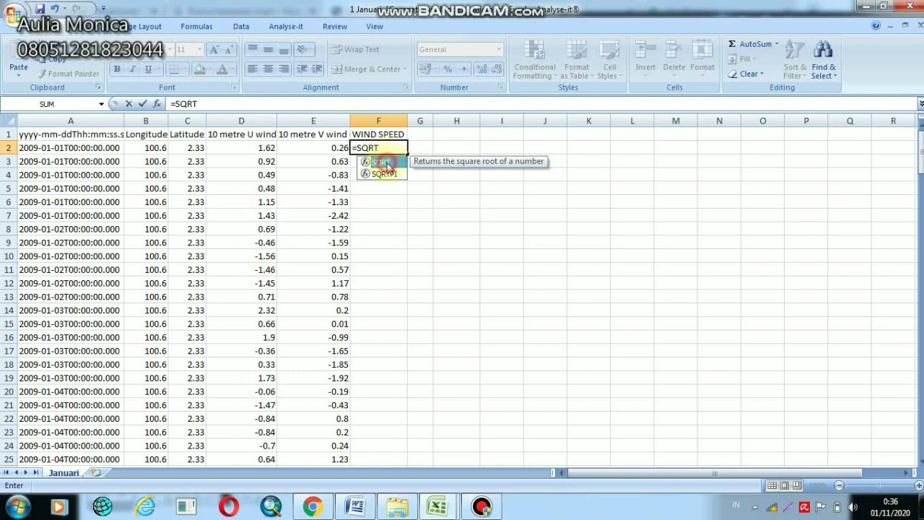
double_click(382, 162)
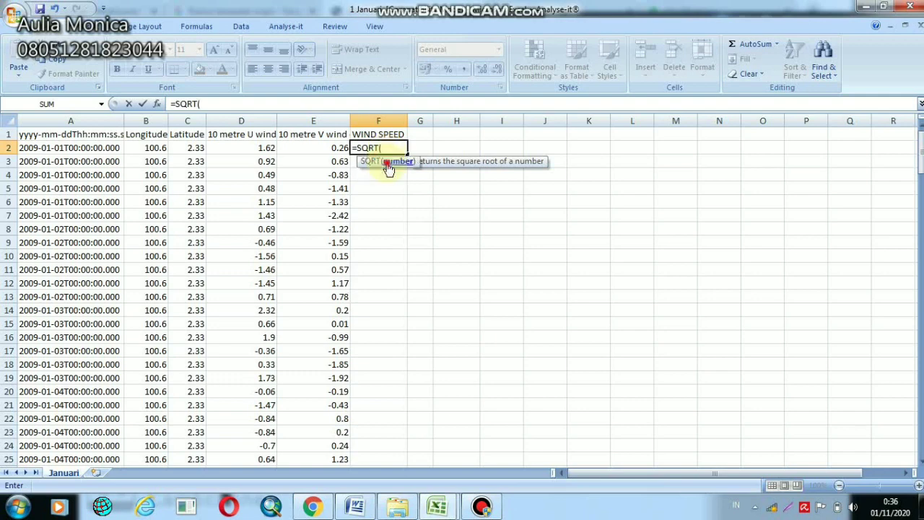
click(228, 147)
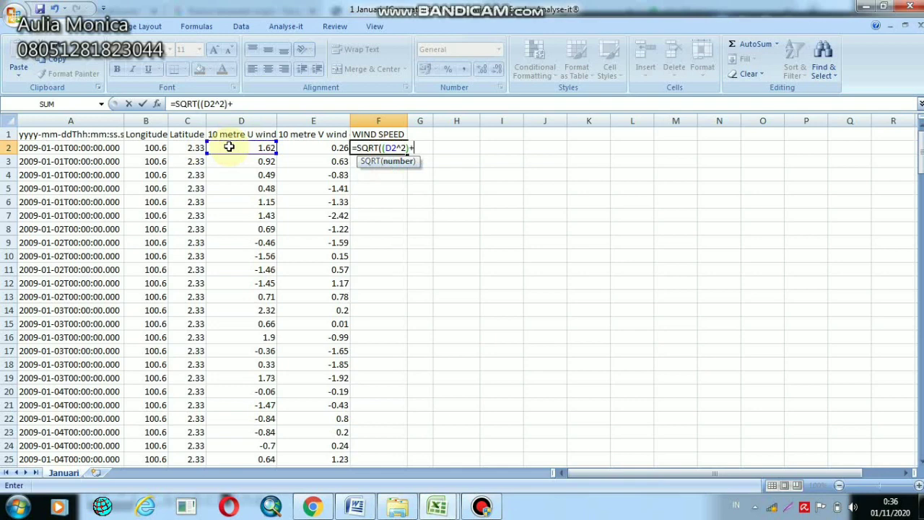
text(^2)+()
click(287, 147)
text(^)
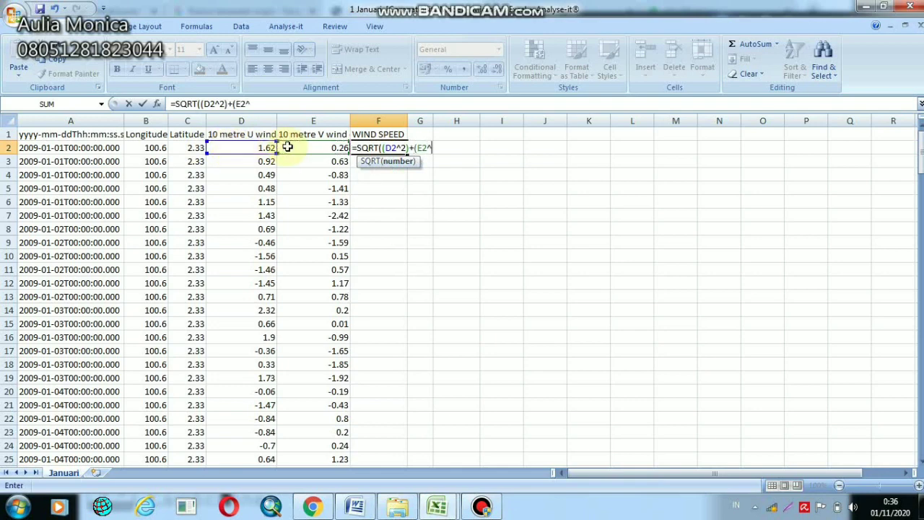
text(2)))
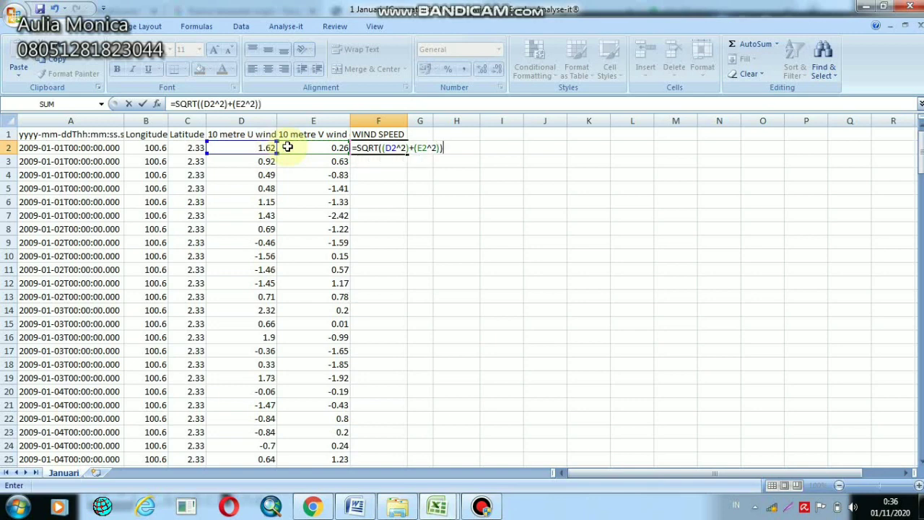
key(Return)
- Fill the wind speed formula from F2 down column F for all data rows
click(389, 147)
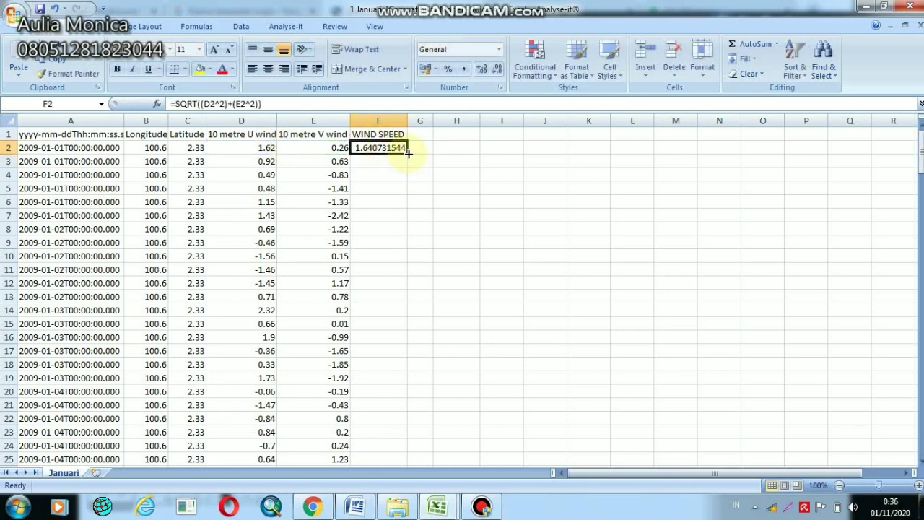
double_click(408, 153)
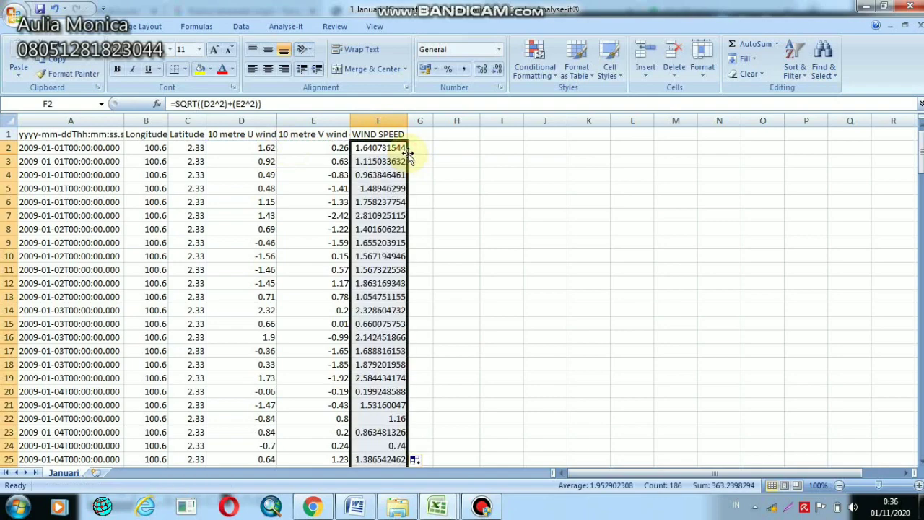
mouse_move(921, 152)
mouse_down()
mouse_move(922, 384)
mouse_move(922, 152)
mouse_up()
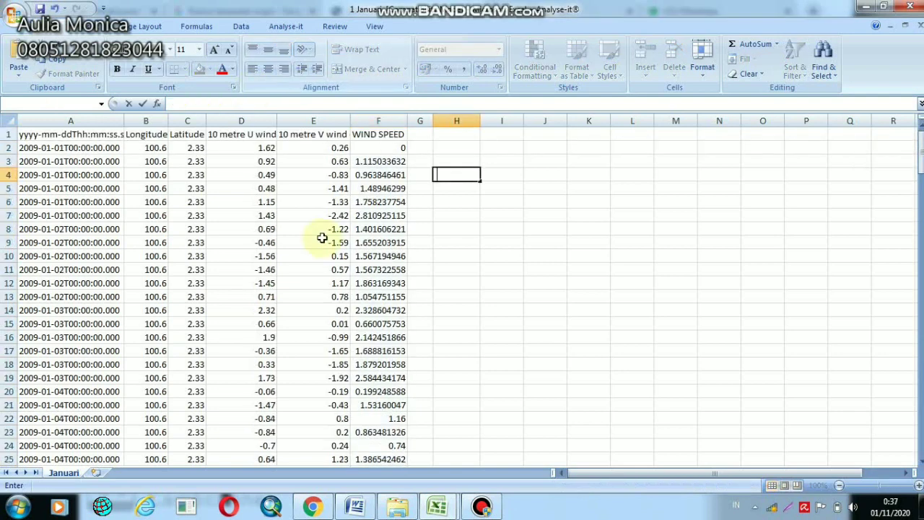
- Paste the formula =ATAN(ABS(D2/E2))*(180/PI()) into G2 under the ALFA heading and highlight its text for review
click(479, 508)
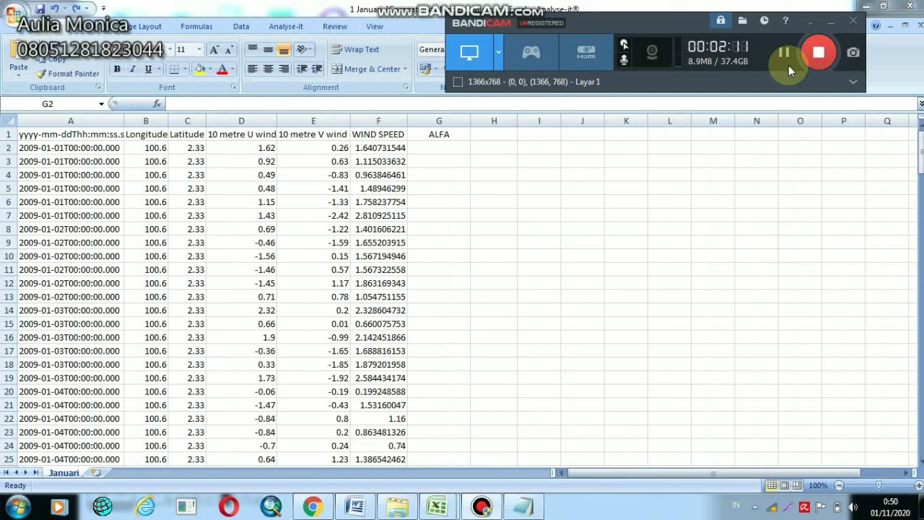
click(437, 150)
key(ctrl+v)
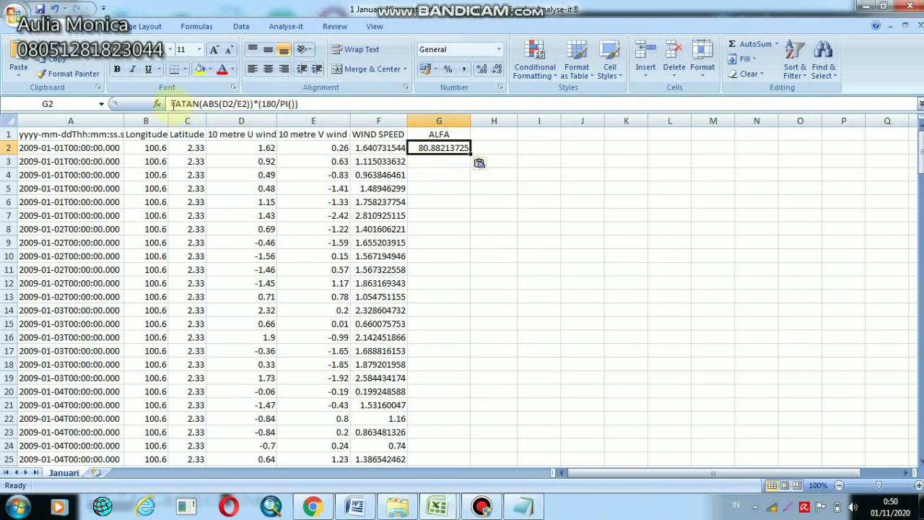
drag(172, 104, 302, 104)
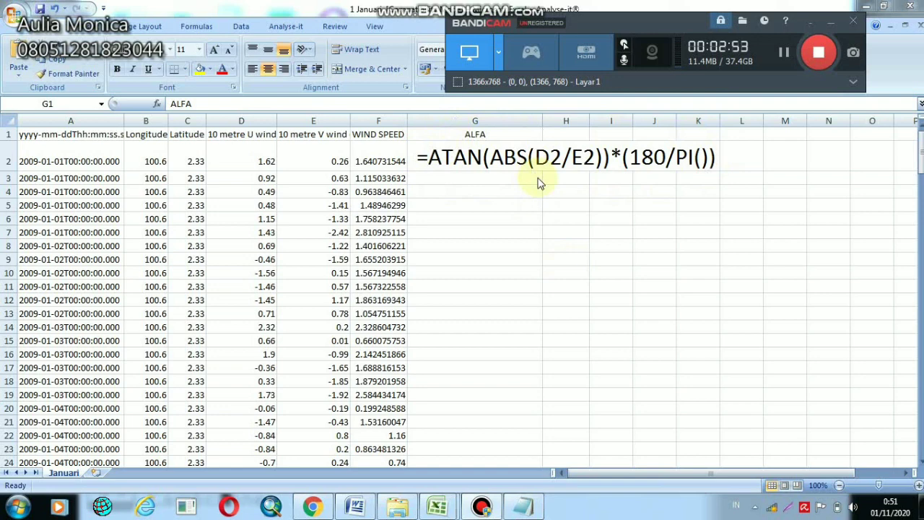
- Remove the leading space before =ATAN(ABS(D2/E2))*(180/PI()) in G2 and re-enter it as a calculating formula
click(508, 161)
click(375, 103)
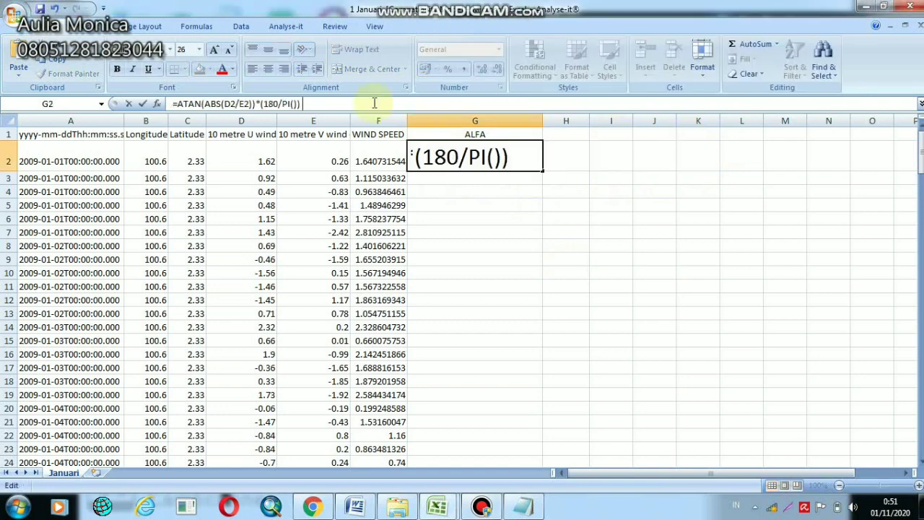
key(Return)
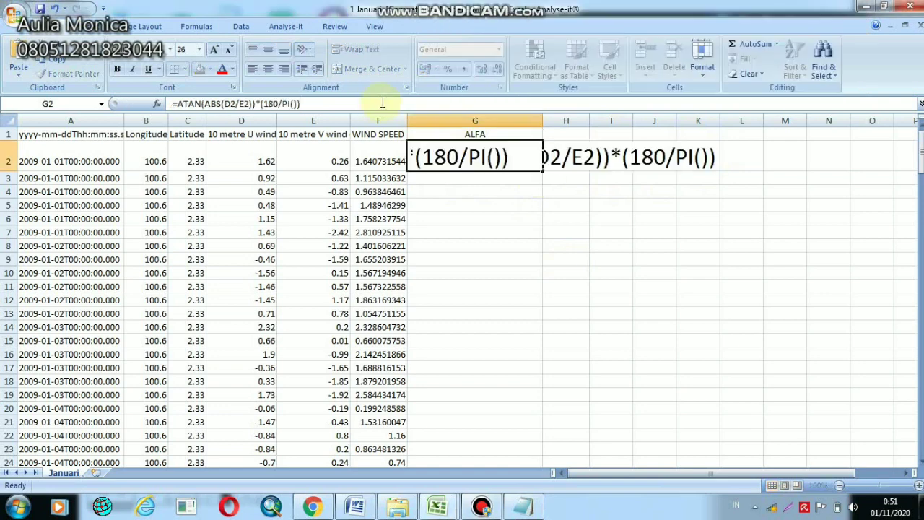
click(461, 161)
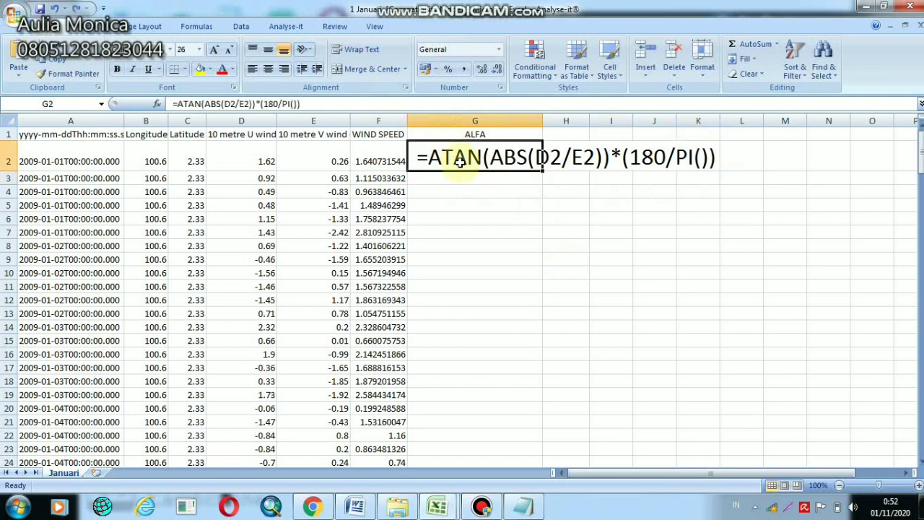
double_click(460, 162)
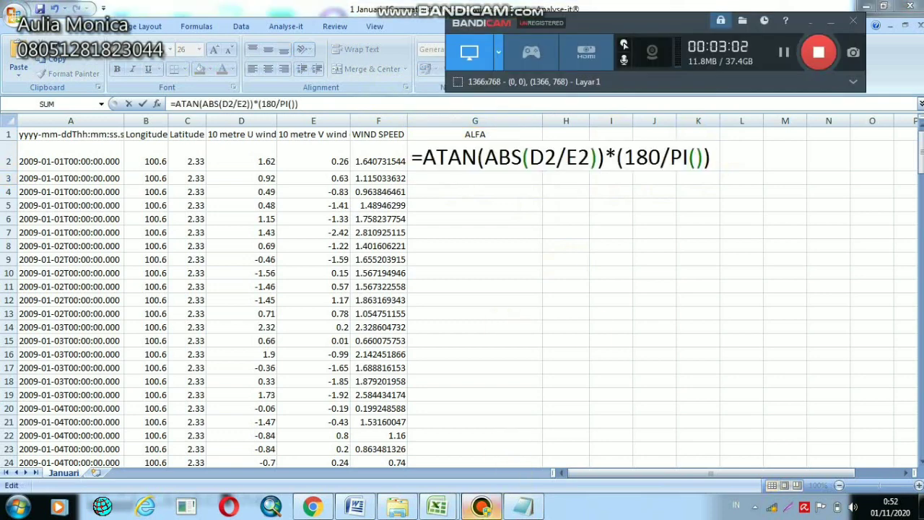
click(586, 156)
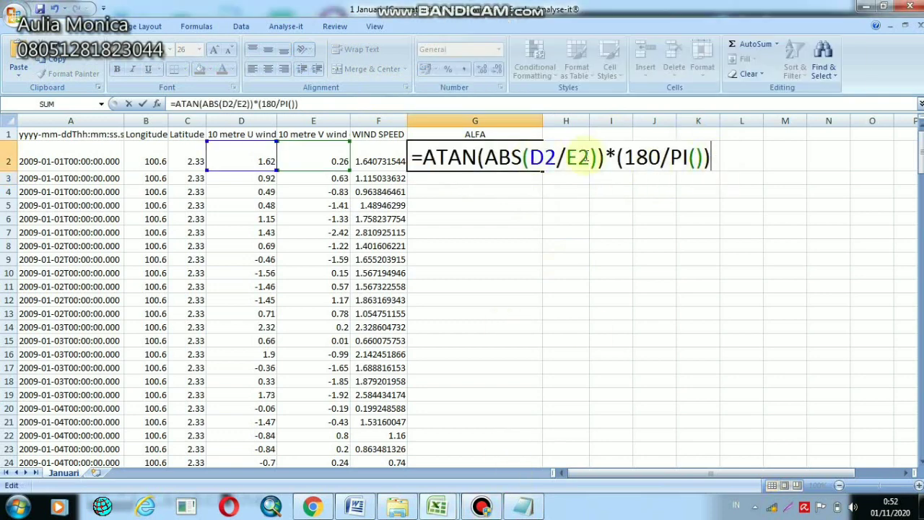
key(Return)
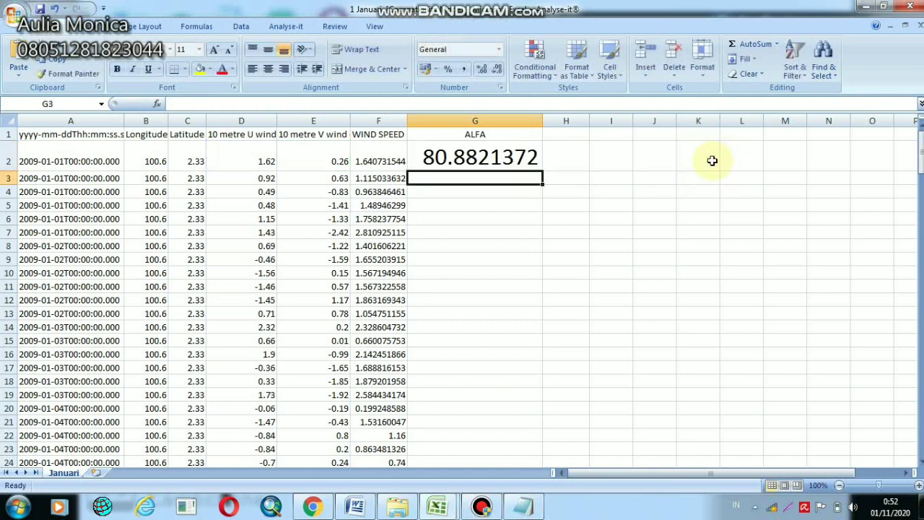
- Fill the ALFA formula from G2 down to row 24 and set the filled cells' font size to 11
click(428, 159)
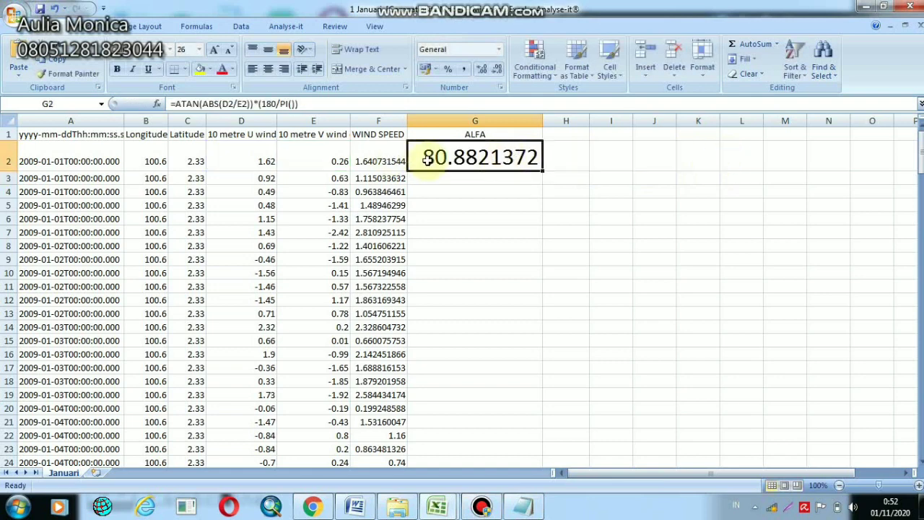
drag(543, 171, 524, 430)
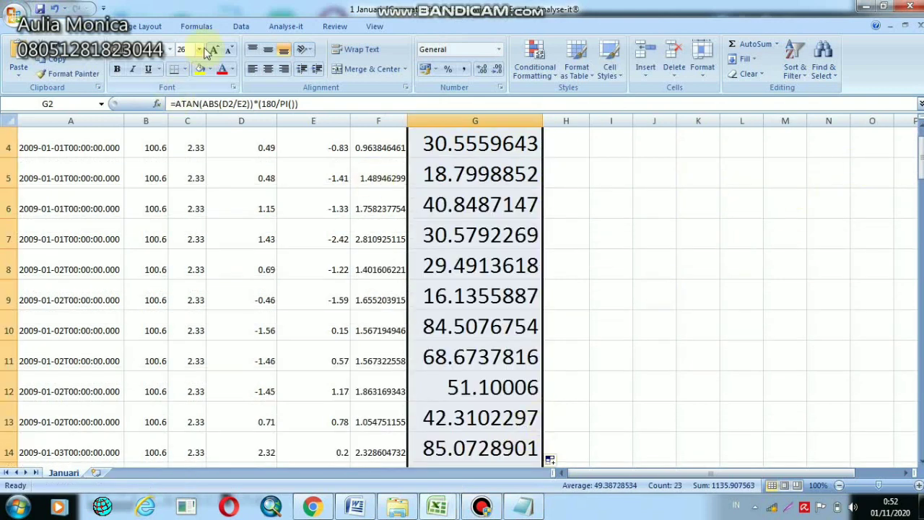
click(199, 49)
click(183, 100)
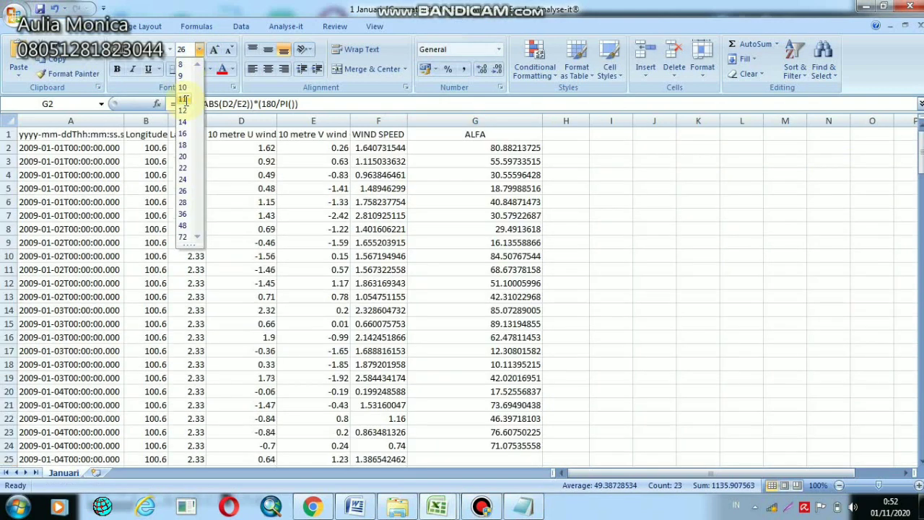
- Extend the ALFA formula fill in column G from row 24 down to row 93
drag(920, 141, 920, 189)
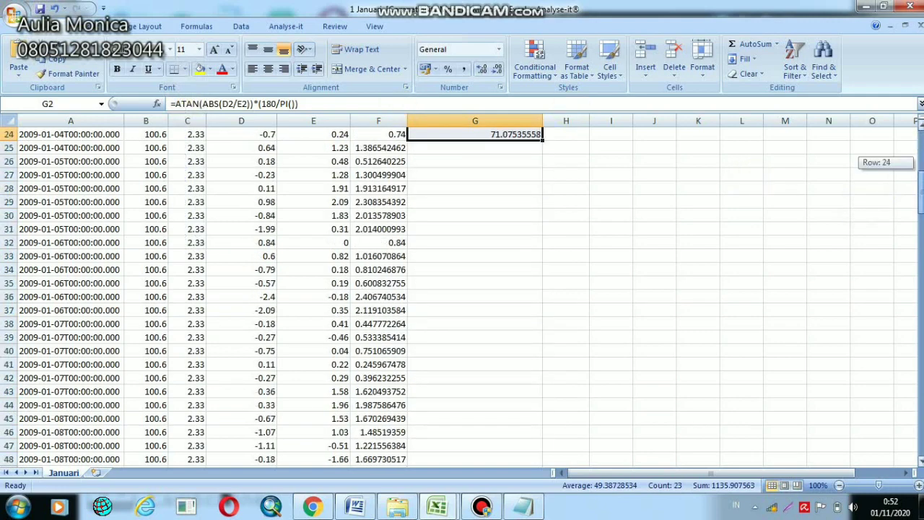
drag(542, 137, 542, 461)
drag(920, 189, 920, 204)
drag(920, 253, 920, 241)
drag(543, 155, 554, 449)
scroll(549, 188, down, 8)
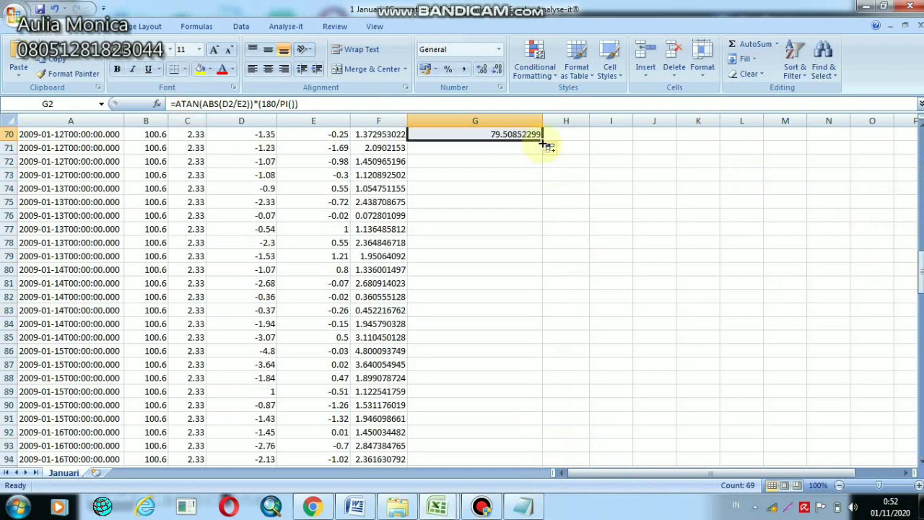
drag(543, 142, 543, 452)
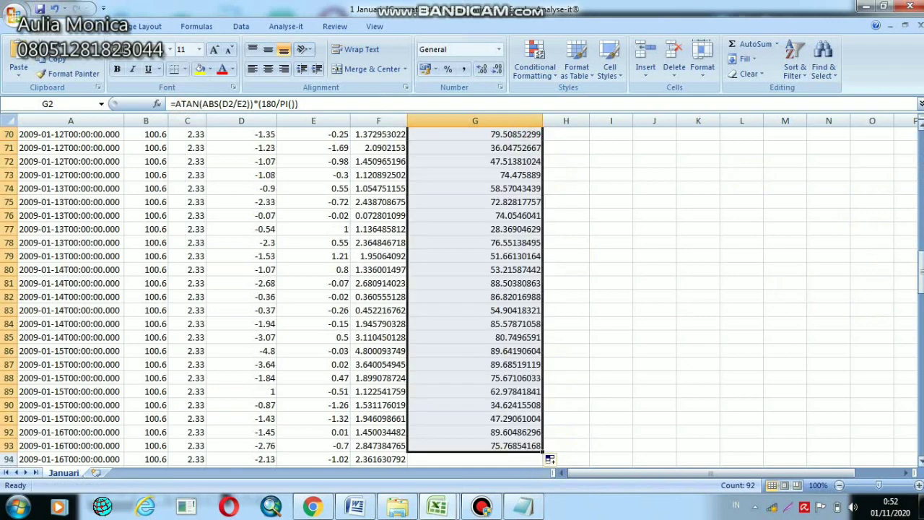
drag(922, 274, 919, 142)
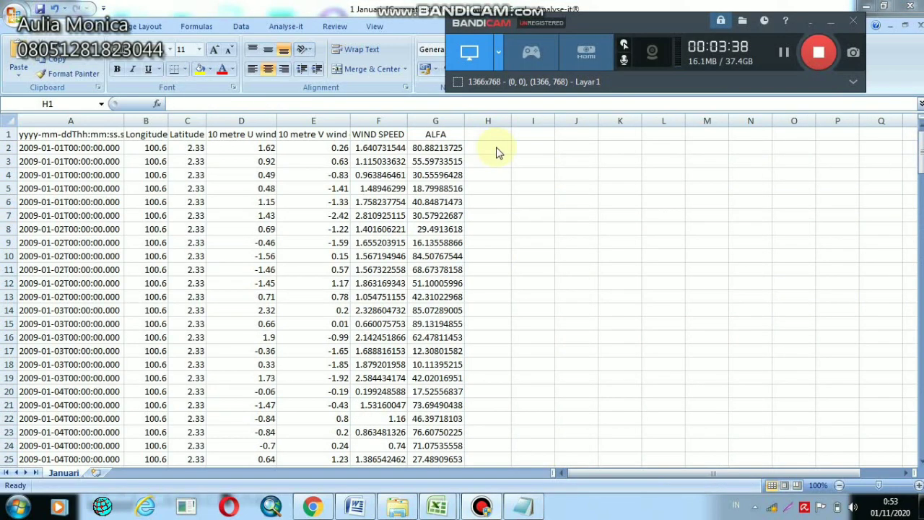
- Enter the heading KUADRAN in H1 and label the upper-left quadrant of the axis cross Kuadran II in L10
click(495, 138)
text(k)
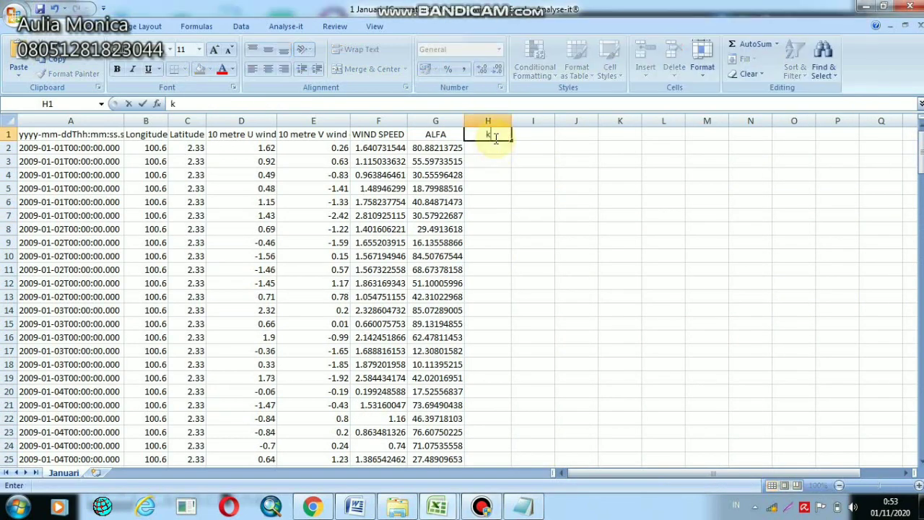
text(UADRAN)
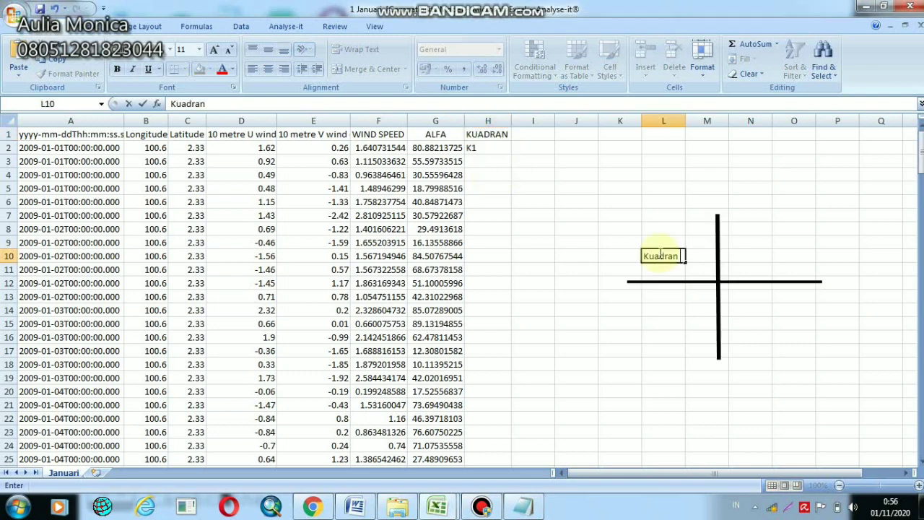
text(II)
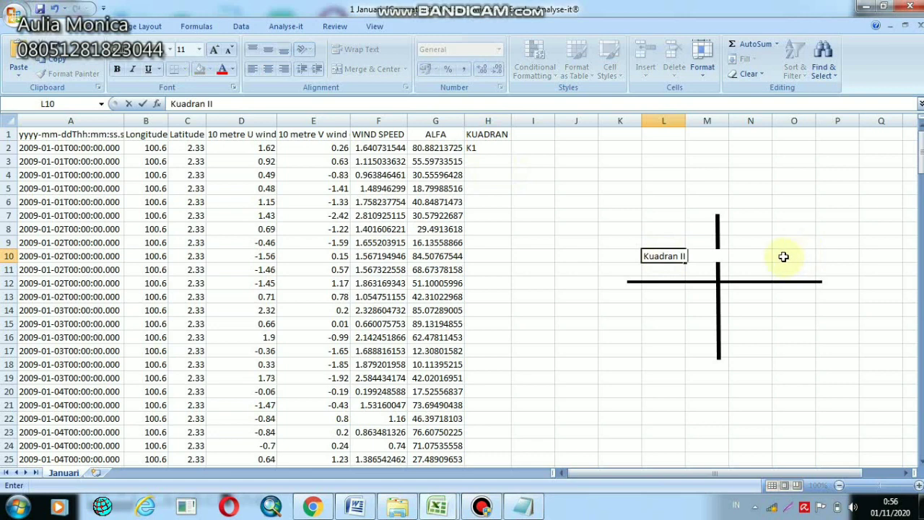
click(482, 507)
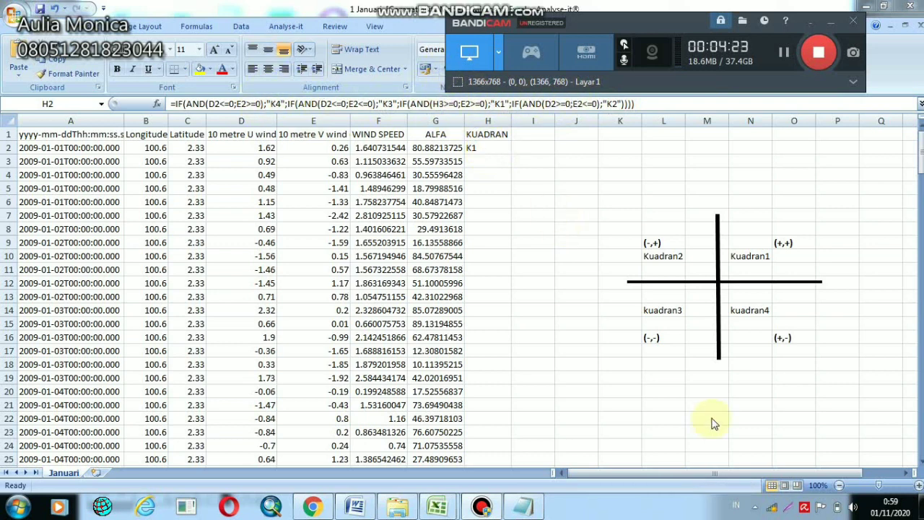
- Examine the KUADRAN formula in H2 against the U and V wind columns and the sign labels of the quadrant diagram
click(920, 492)
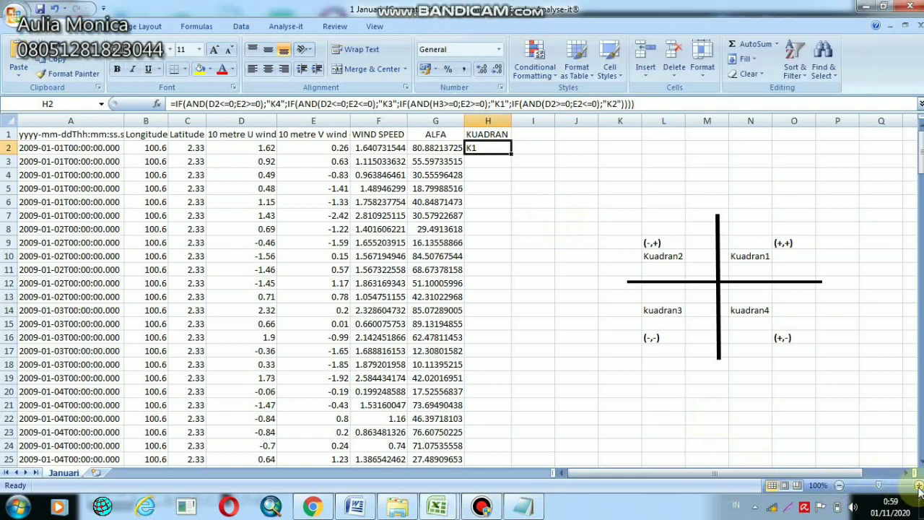
click(920, 492)
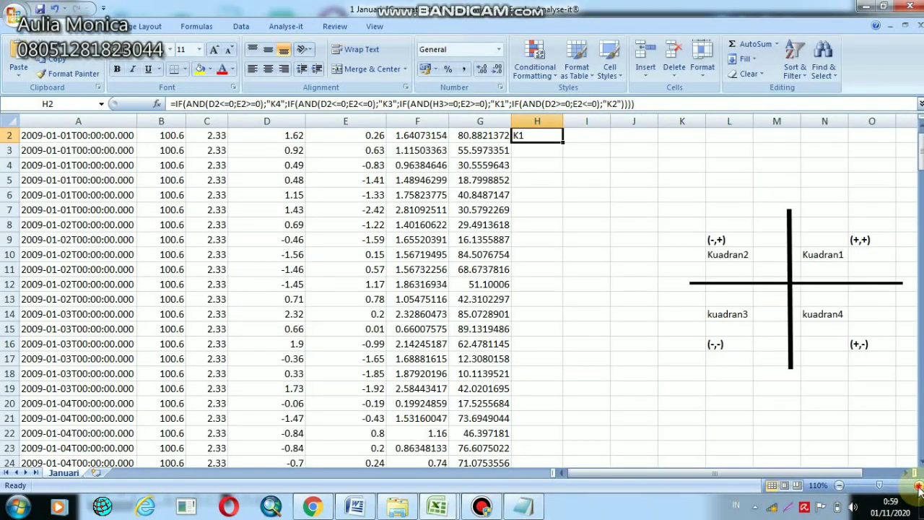
click(920, 492)
click(919, 491)
click(784, 473)
drag(783, 473, 856, 468)
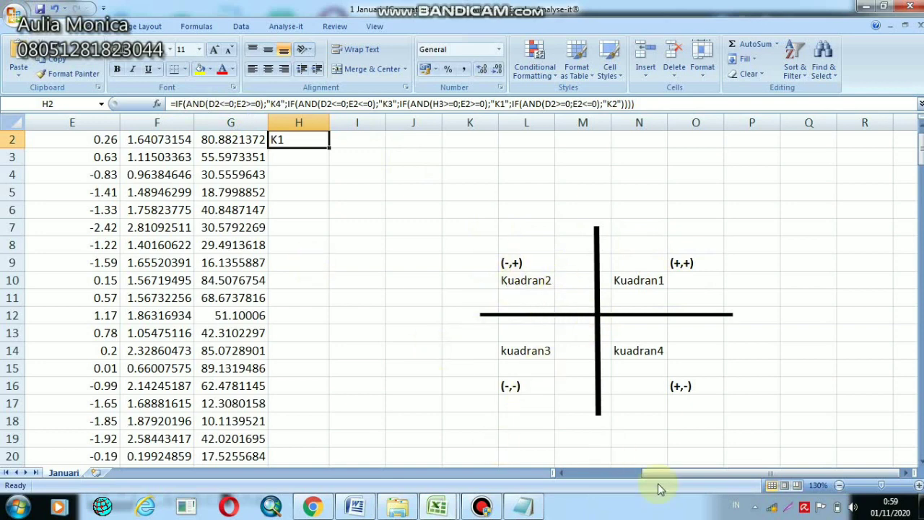
drag(622, 470, 582, 470)
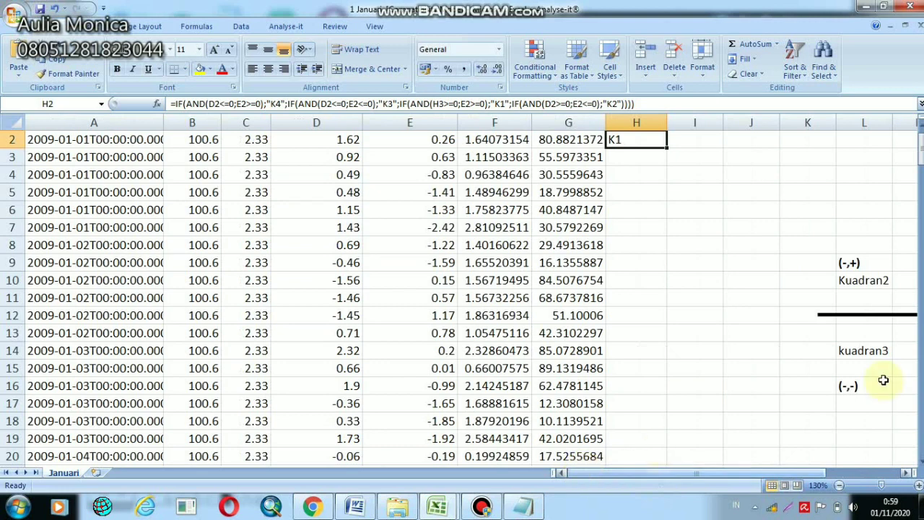
scroll(463, 296, up, 1)
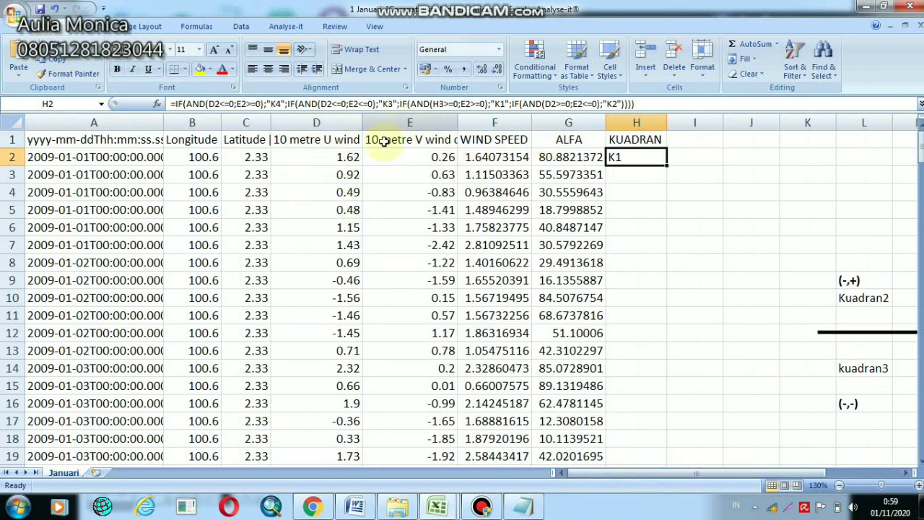
drag(599, 476, 661, 472)
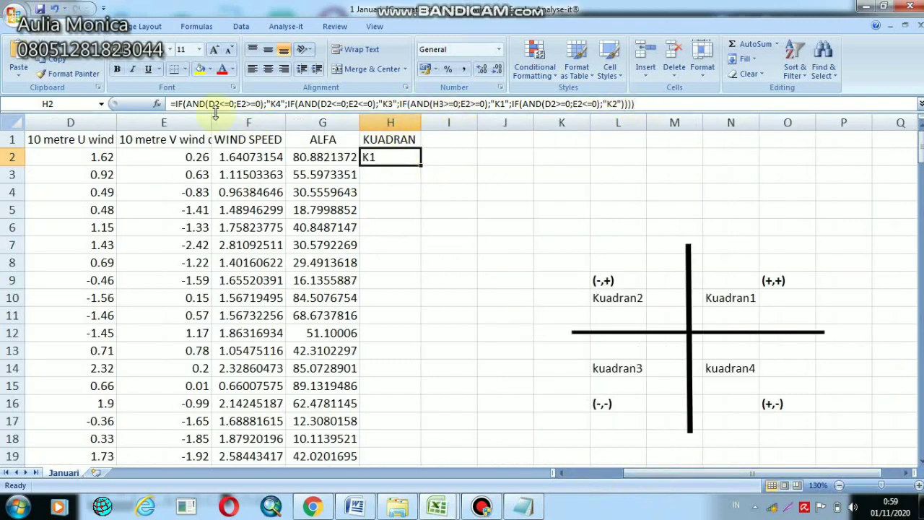
- Fill the KUADRAN formula from H2 down the column for all data rows and select H2 again
double_click(421, 166)
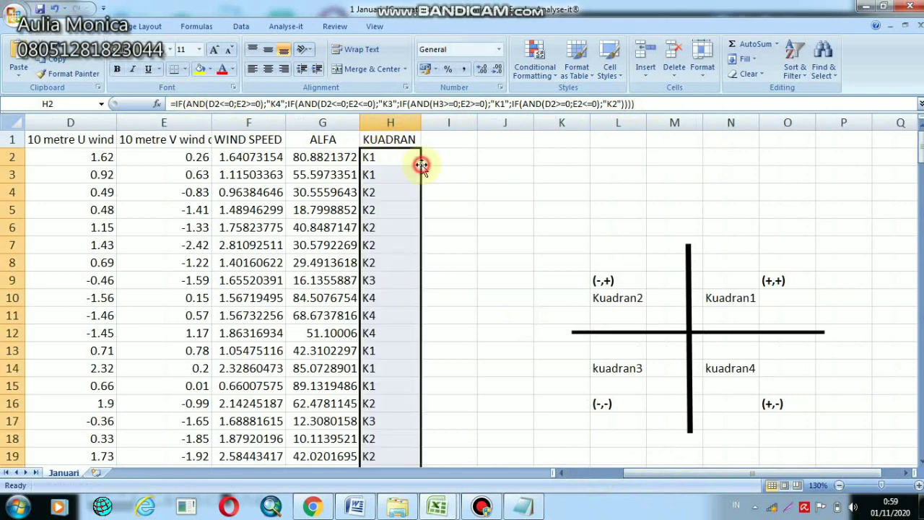
click(391, 245)
click(382, 158)
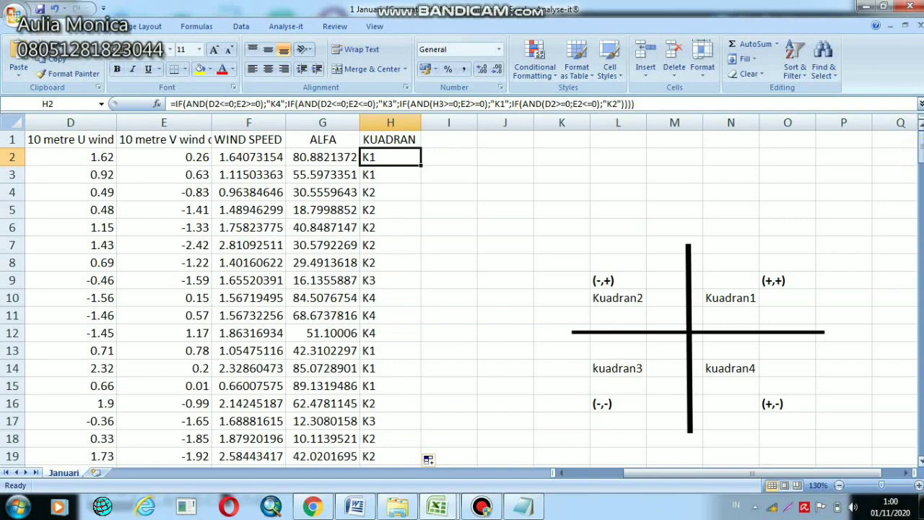
mouse_move(922, 149)
mouse_down()
mouse_move(922, 177)
mouse_move(922, 143)
mouse_up()
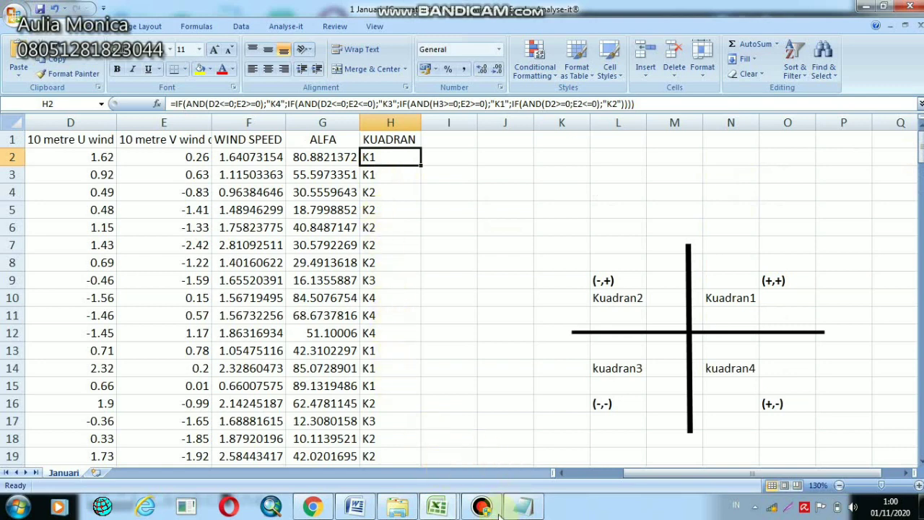
mouse_move(487, 513)
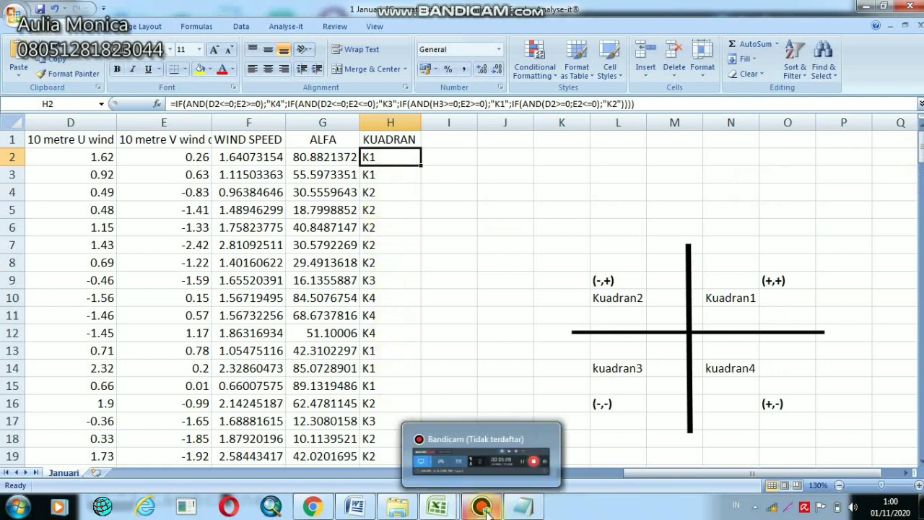
key(BackSpace)
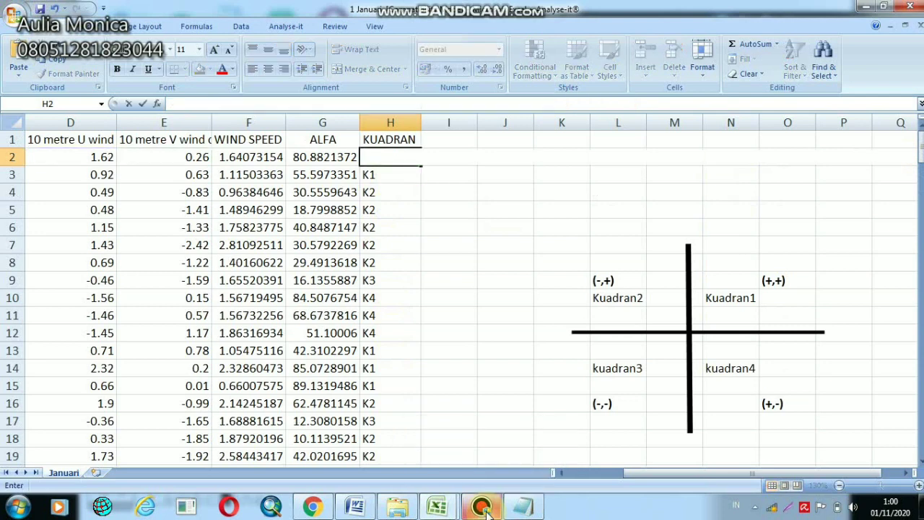
click(488, 511)
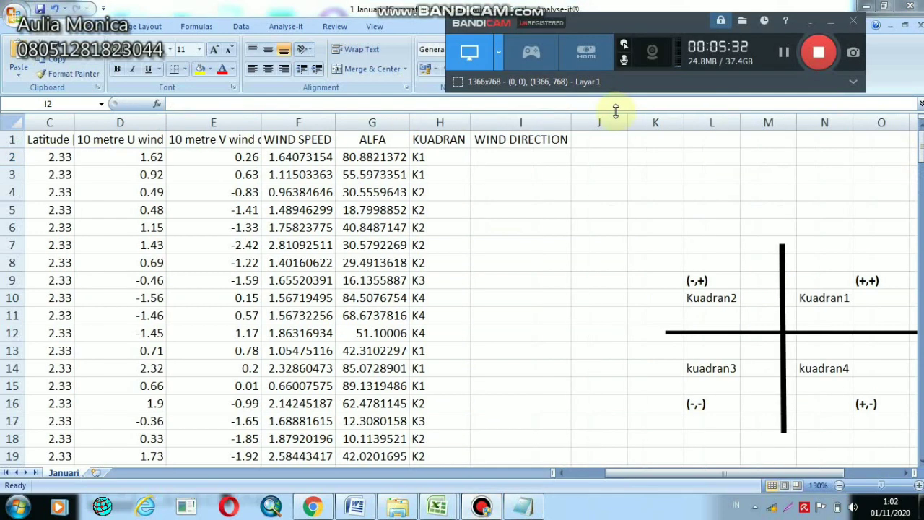
- Enter =IF(H2="K1";(180+G2);IF(H2="K2";(360-G2);IF(H2="K3";(0+G2);IF(H2="K4";(180-G2))))) in I2 under WIND DIRECTION and highlight its text for review
click(508, 157)
text(=IF(H2="K1";(180+G2);IF(H2="K2";(360-G2);IF(H2="K3";(0+G2);IF(H2="K4";(180-G2))))))
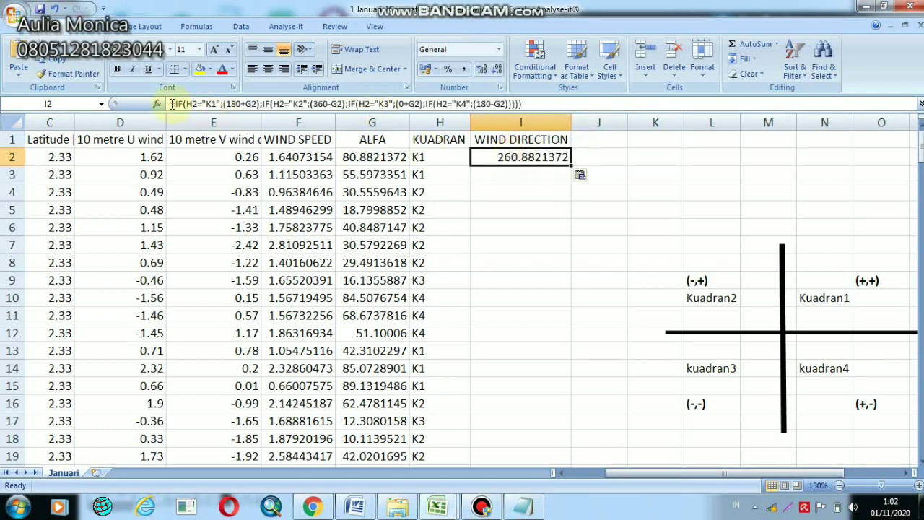
drag(172, 104, 531, 106)
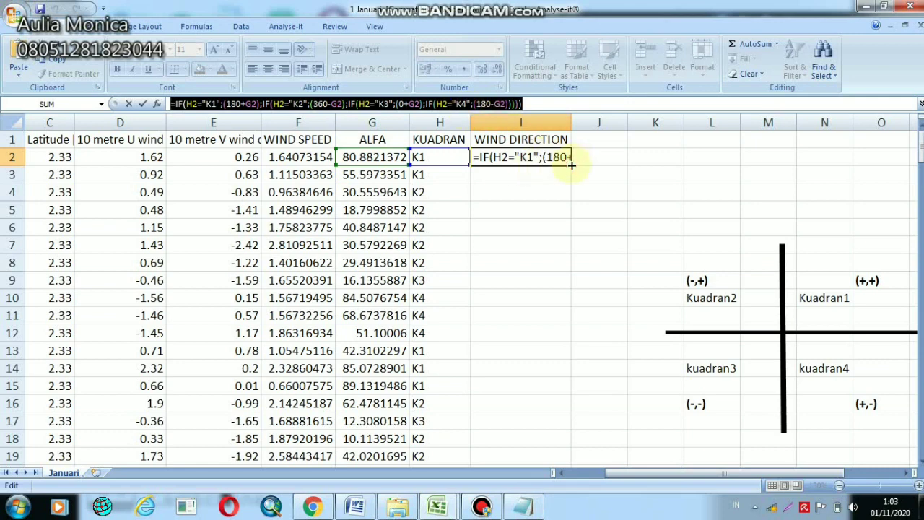
click(544, 107)
text(\)
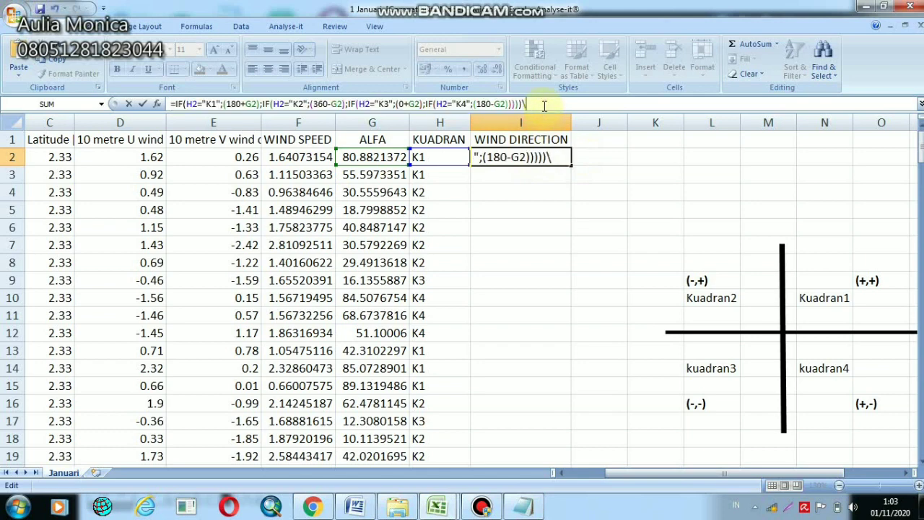
key(BackSpace)
key(Return)
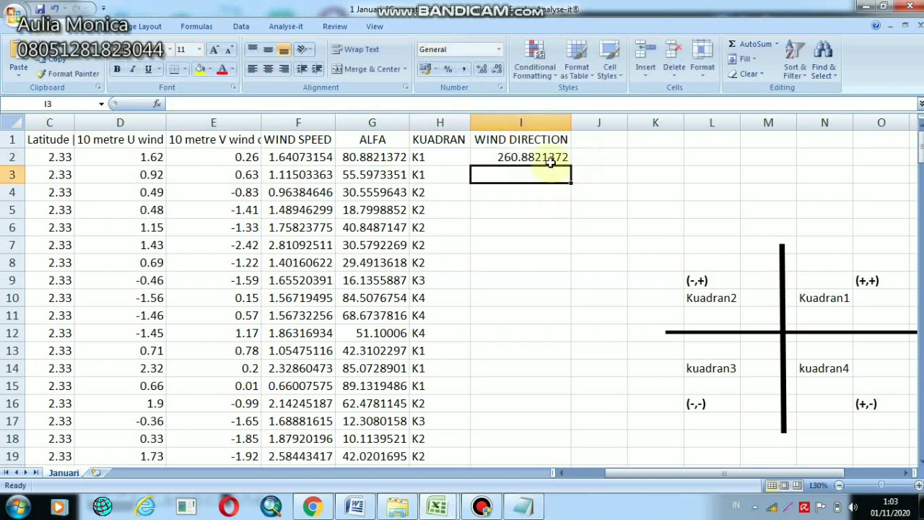
- Fill the WIND DIRECTION formula from I2 down the column for all data rows and check the copied formulas in I3 and I4
click(554, 162)
double_click(571, 167)
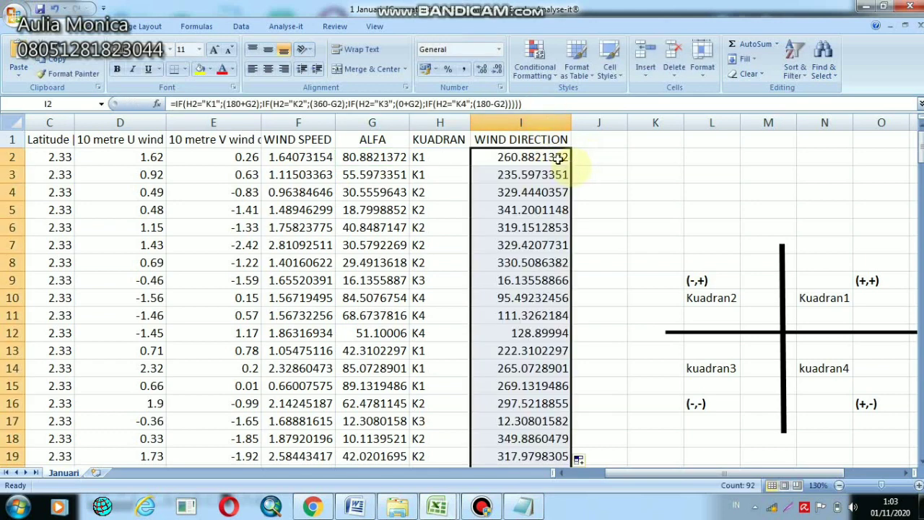
click(556, 167)
click(553, 176)
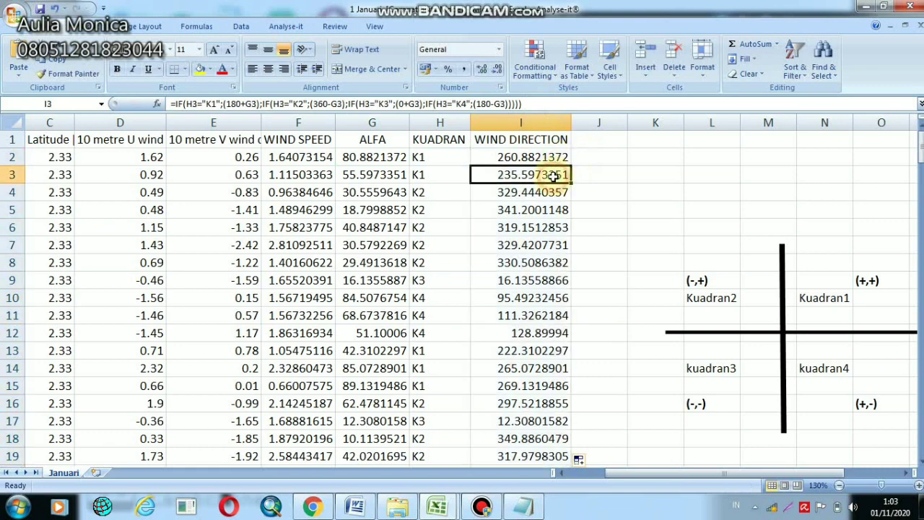
click(552, 190)
click(546, 160)
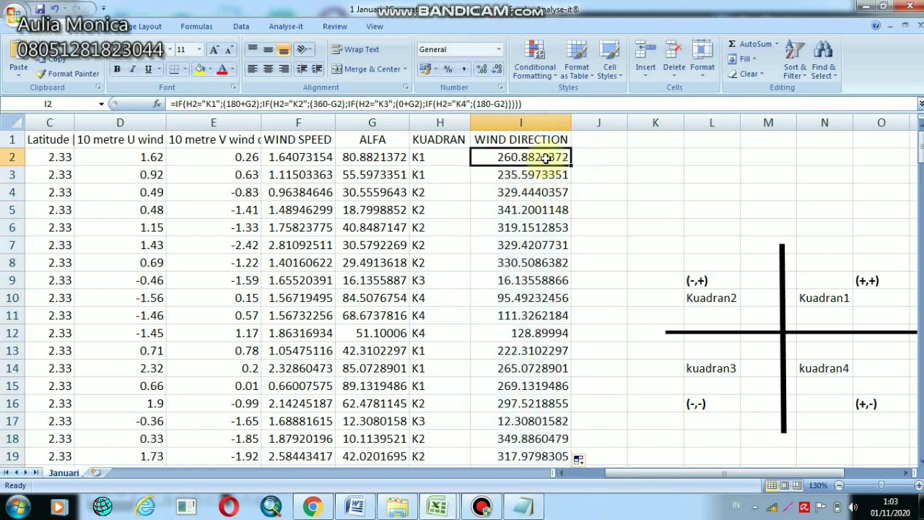
key(BackSpace)
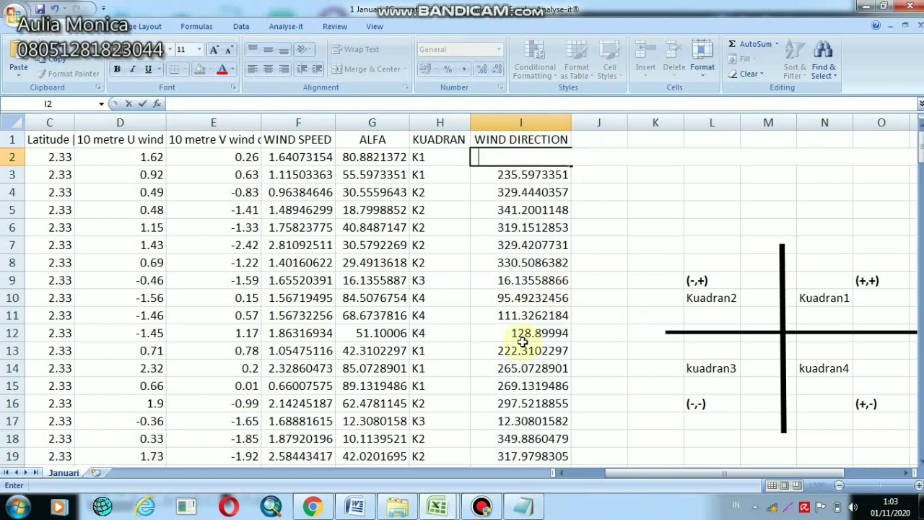
click(491, 503)
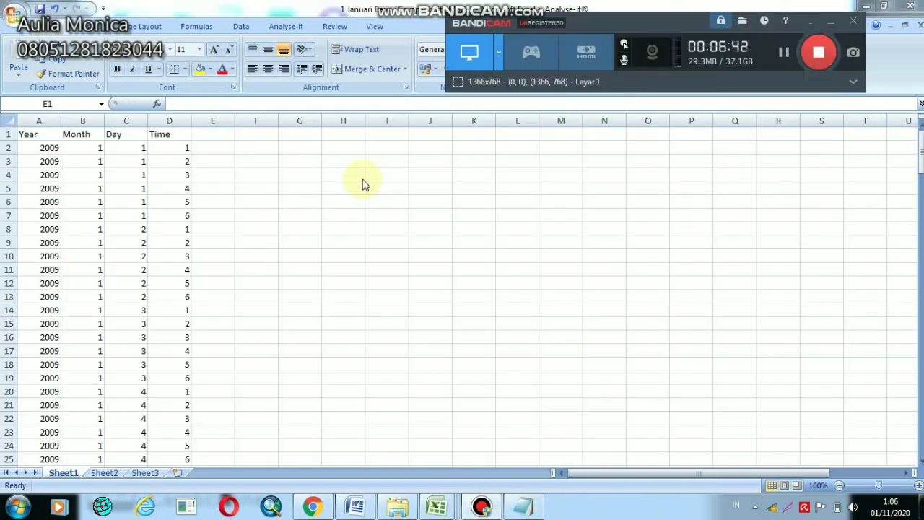
- Compare the results in the 1 Januari OTW WRPlot workbook with the Year, Month, Day and Time columns of 1 Januari Baru
mouse_move(434, 512)
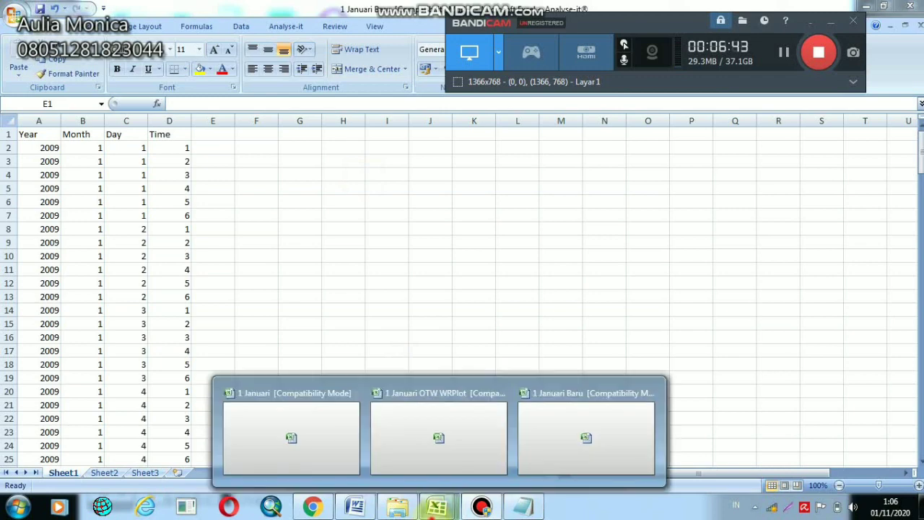
click(448, 438)
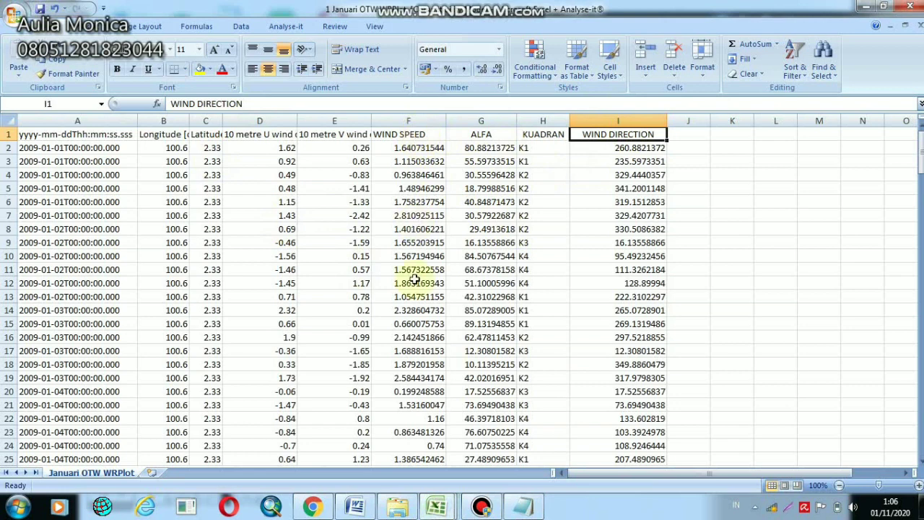
mouse_move(438, 510)
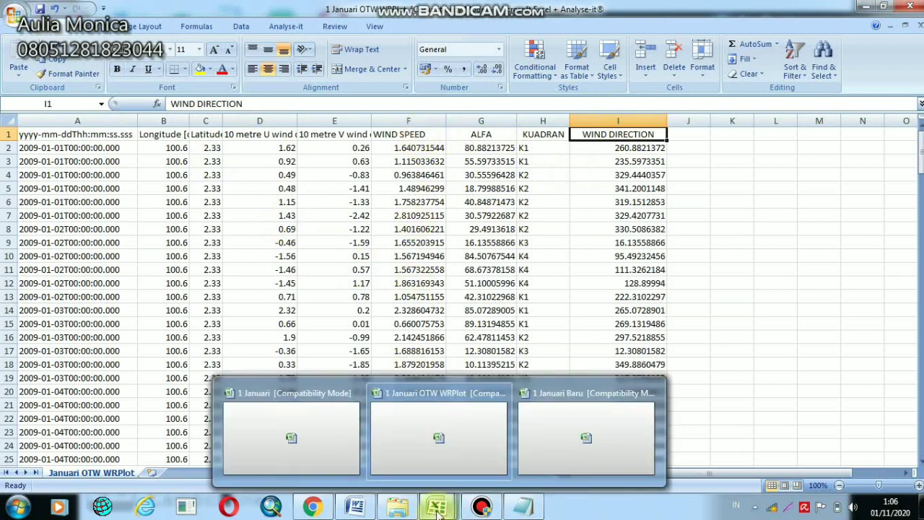
click(577, 423)
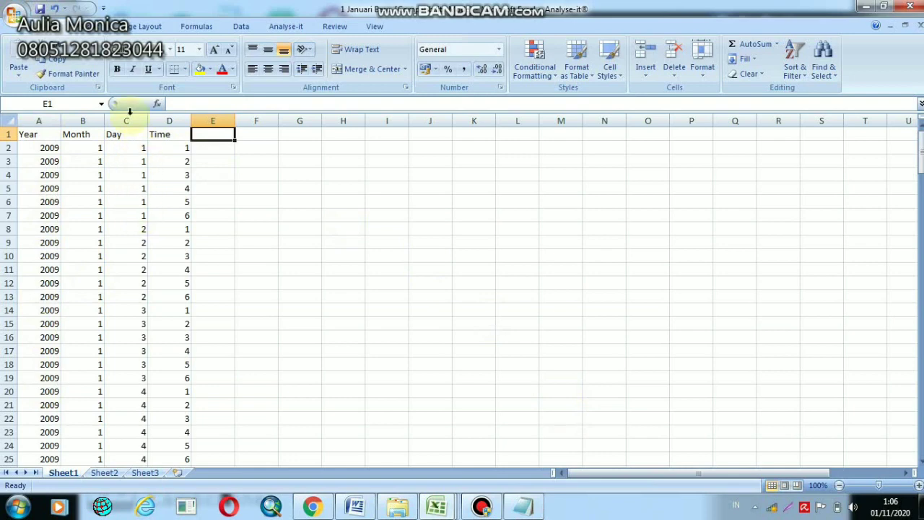
click(169, 115)
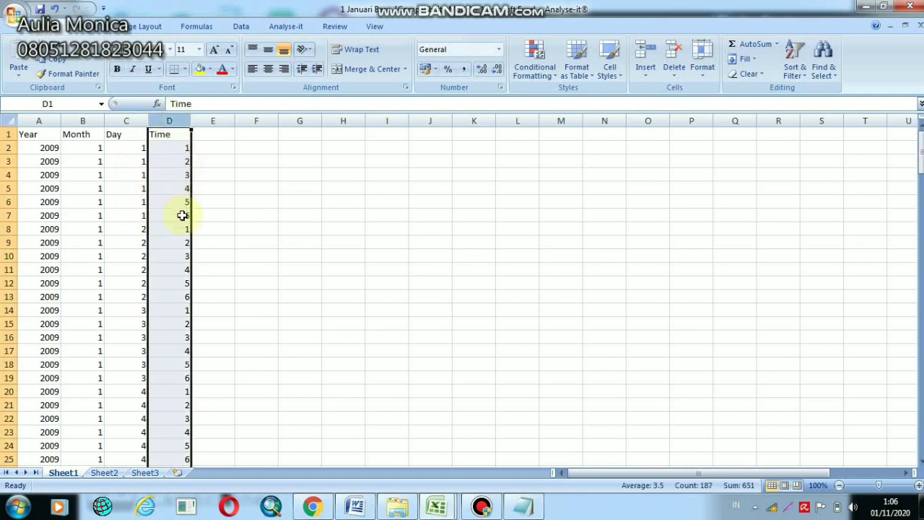
click(215, 147)
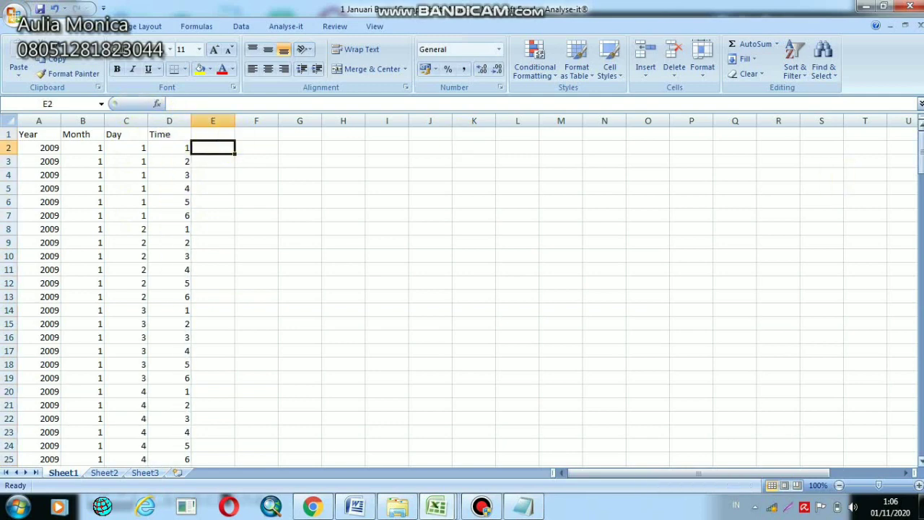
drag(921, 153, 921, 417)
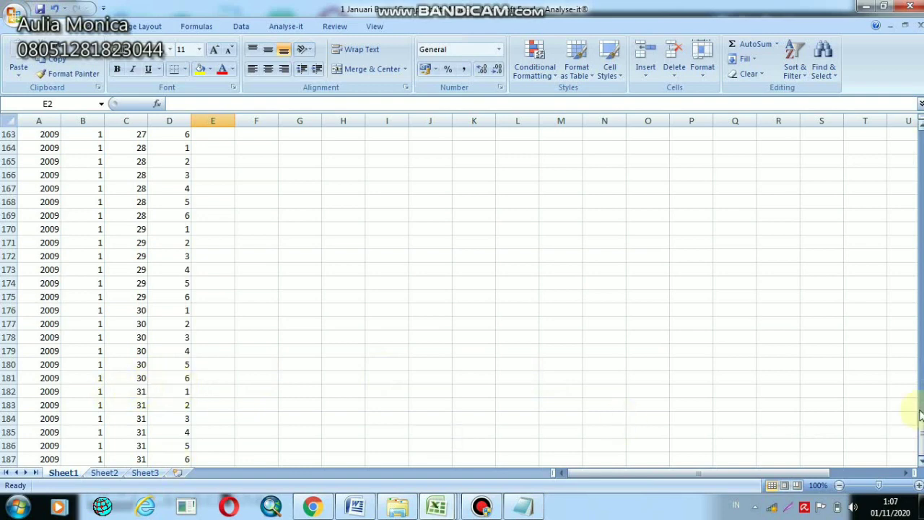
drag(920, 417, 921, 141)
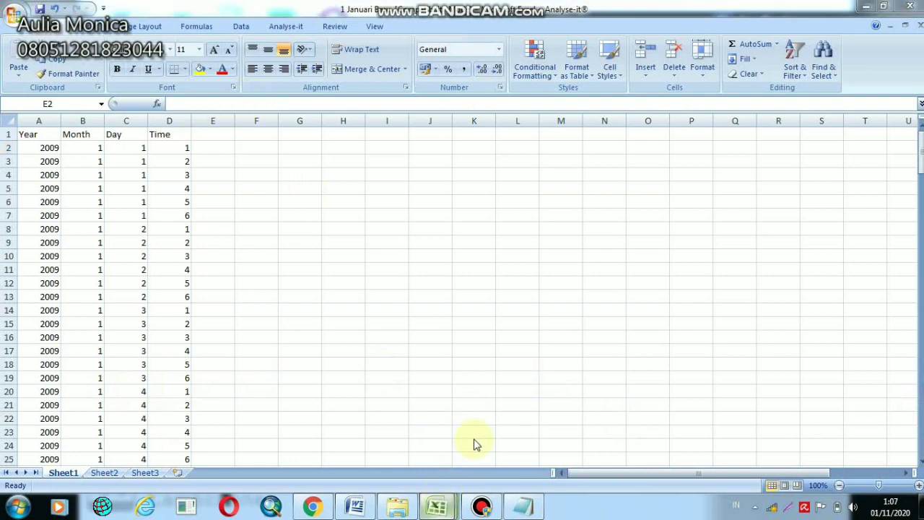
- Switch to the 1 Januari OTW WRPlot workbook and copy its entire WIND SPEED column
mouse_move(449, 498)
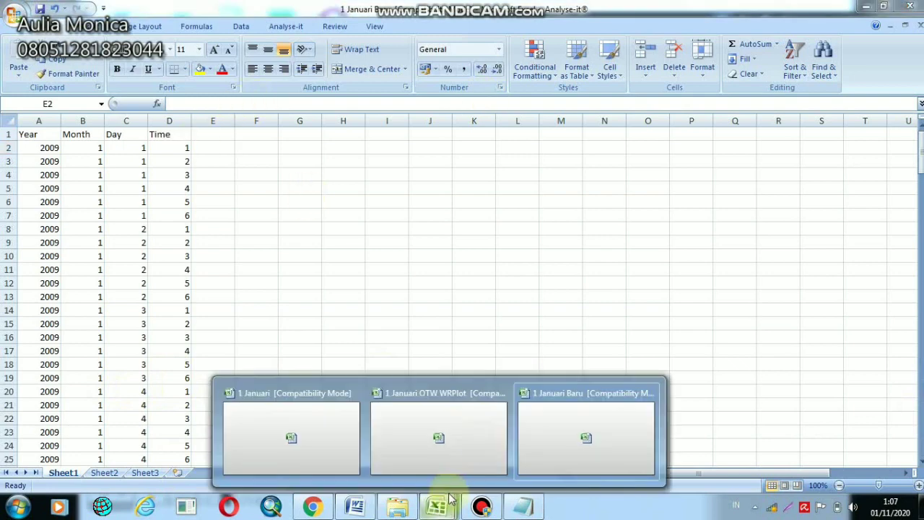
click(441, 427)
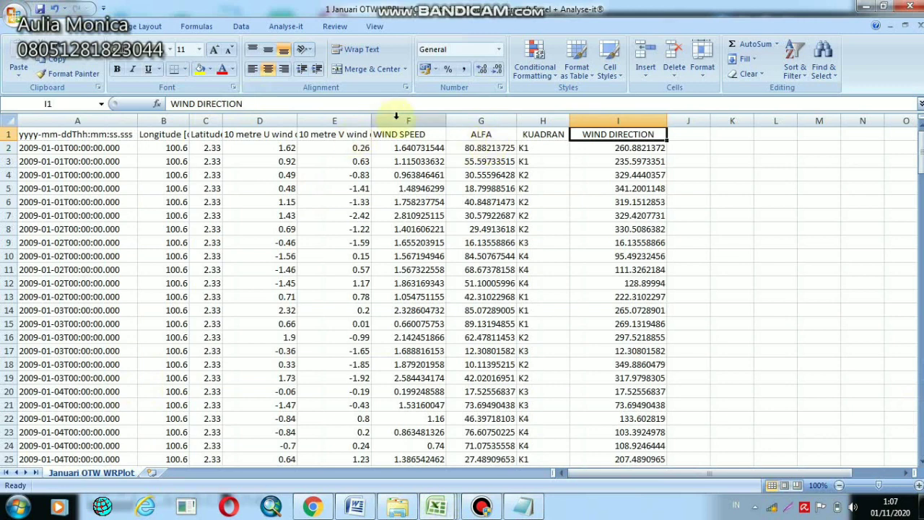
click(410, 120)
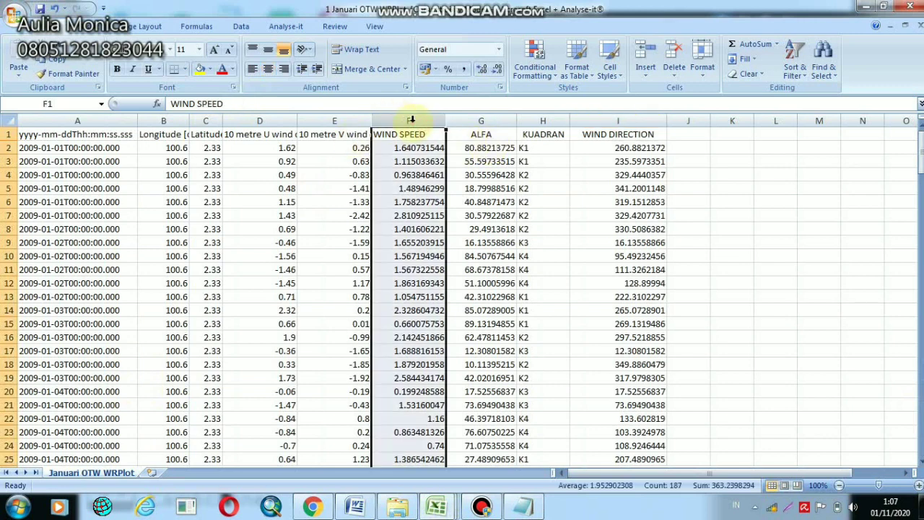
right_click(412, 122)
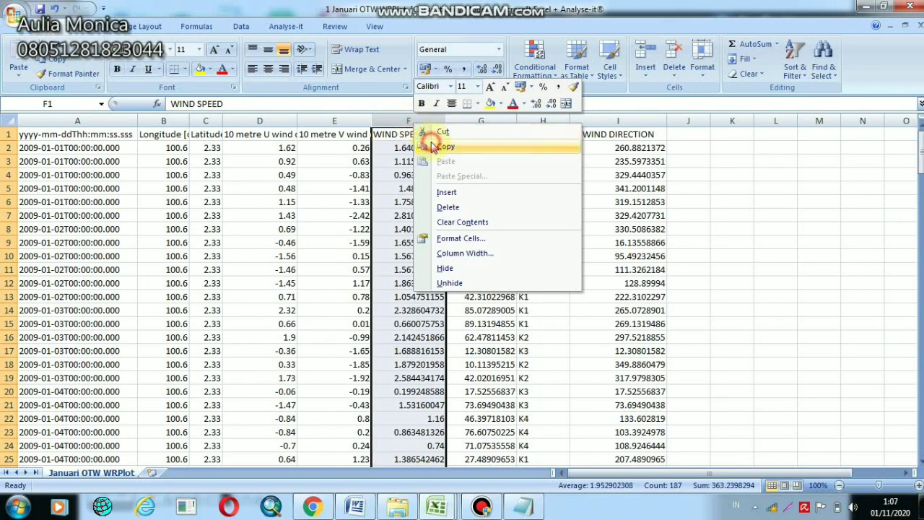
click(430, 142)
- Paste the copied wind speeds as values only into column E of 1 Januari Baru and fit the column width to its contents
click(436, 507)
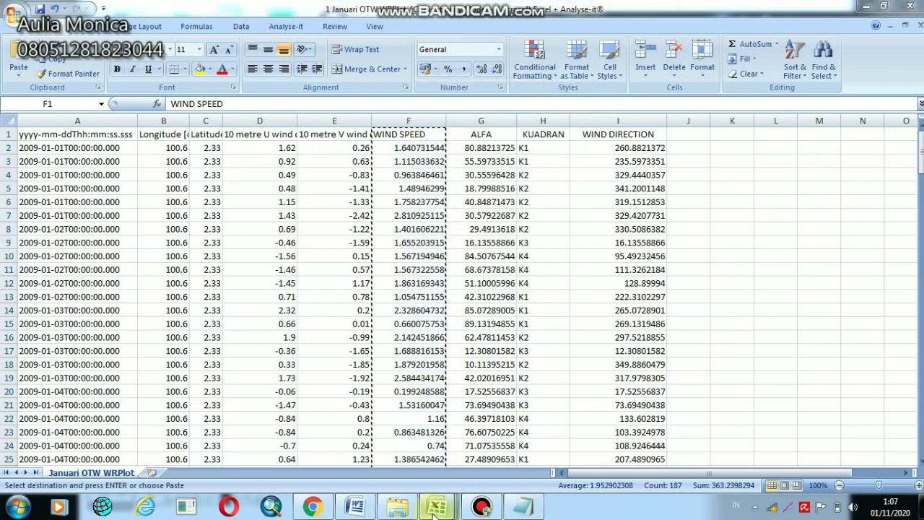
click(538, 436)
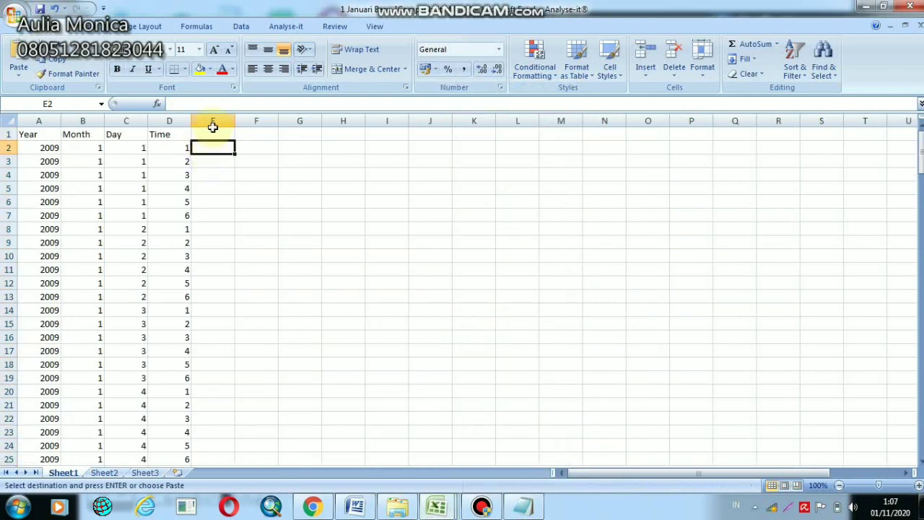
click(213, 121)
right_click(213, 122)
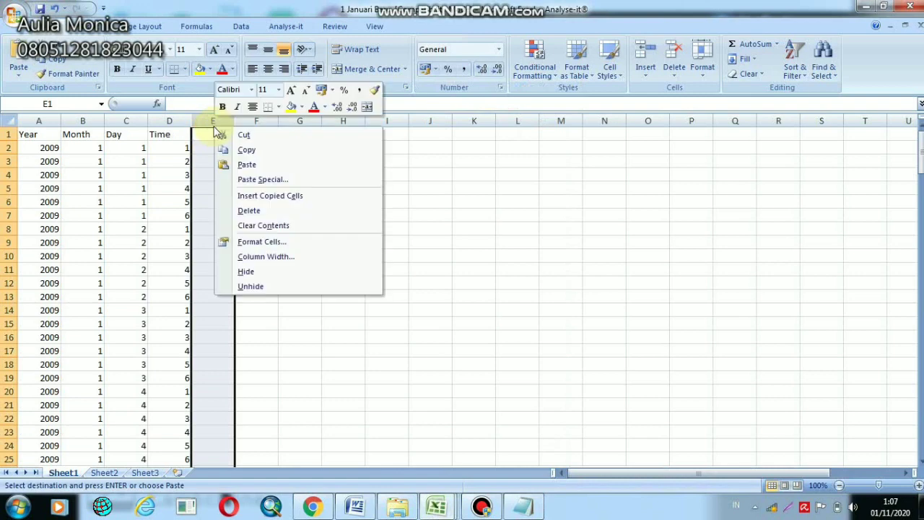
click(262, 179)
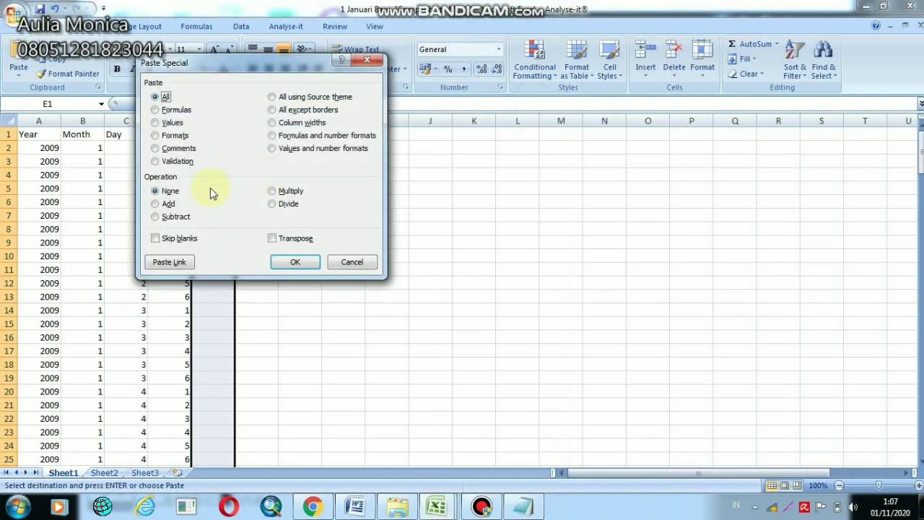
click(162, 124)
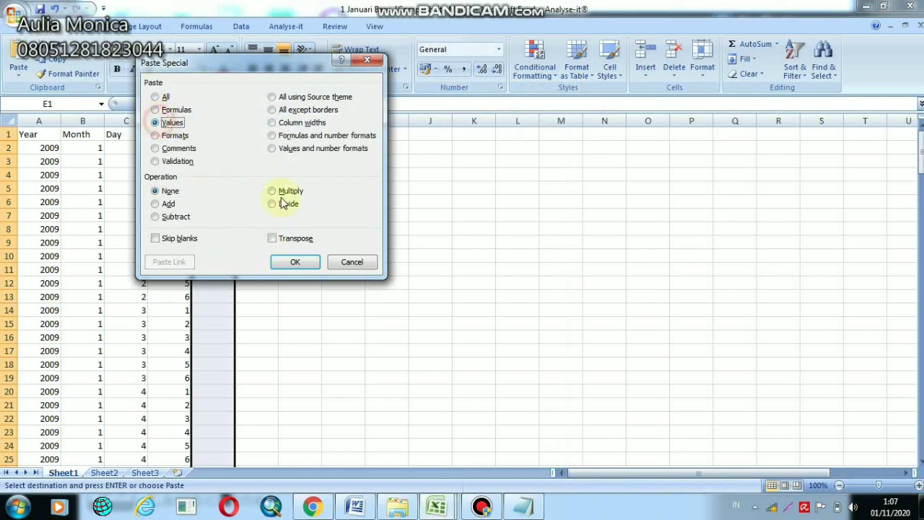
click(294, 262)
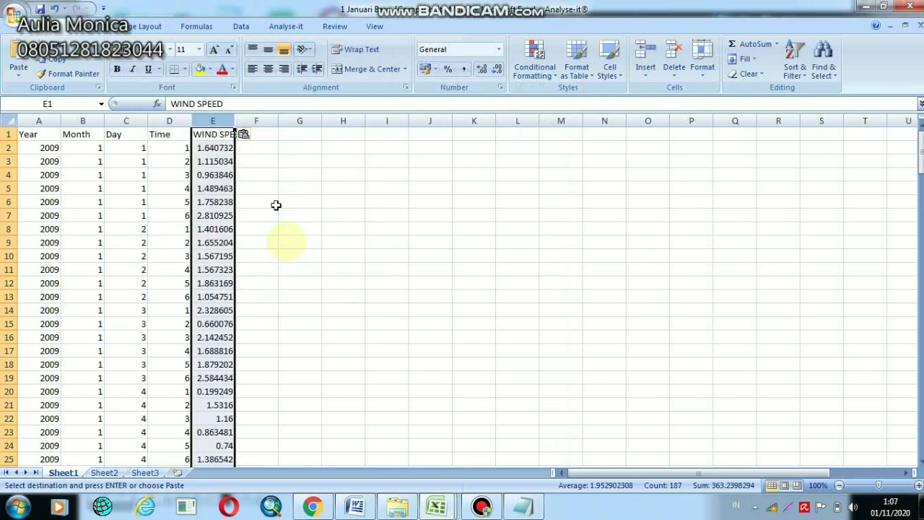
double_click(236, 120)
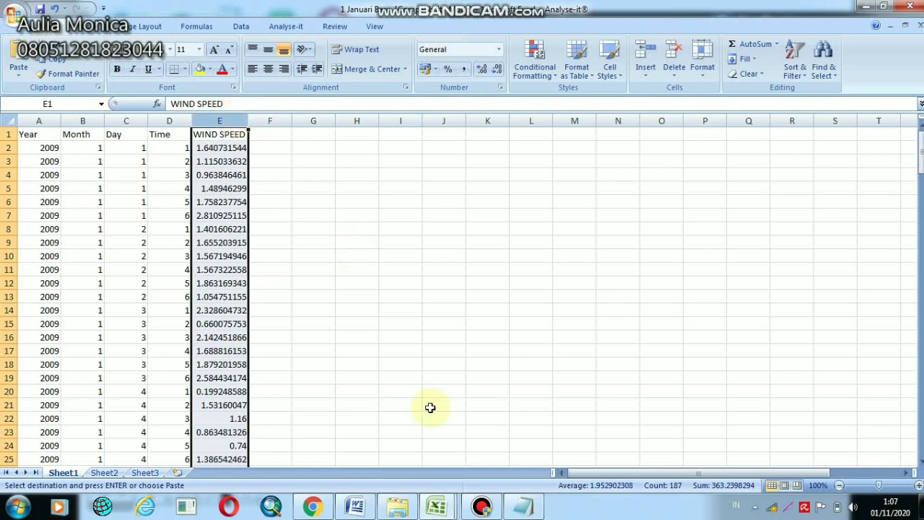
- Return to the 1 Januari OTW WRPlot workbook and copy its entire WIND DIRECTION column
click(436, 507)
click(465, 438)
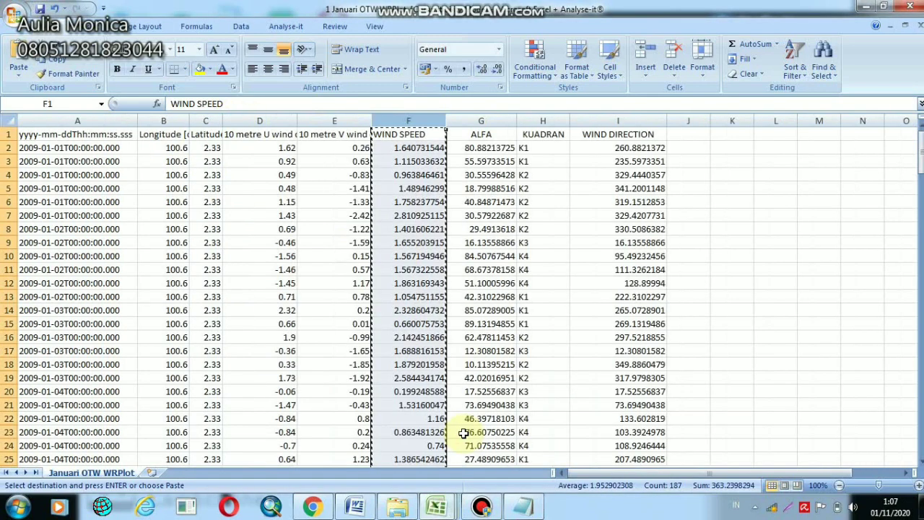
click(625, 122)
right_click(635, 124)
click(650, 149)
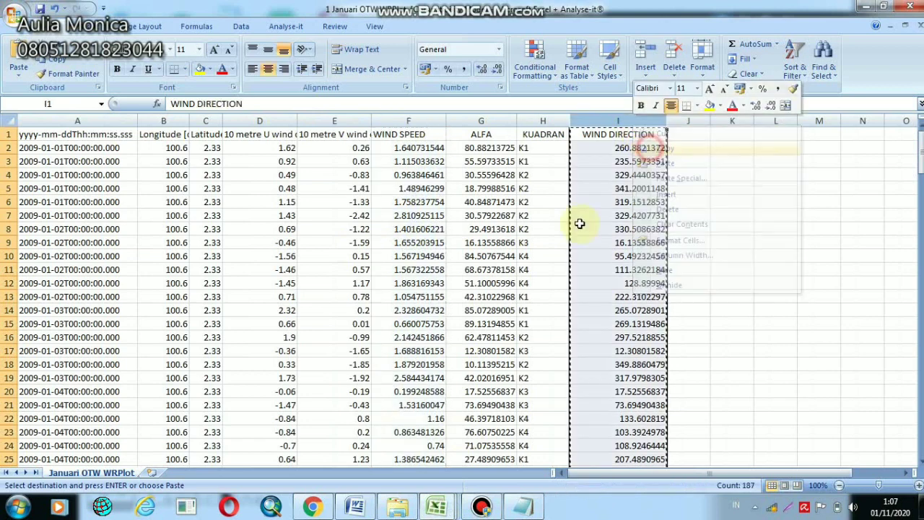
- Paste the copied wind directions as values only from F1 of 1 Januari Baru, fit column F to its contents and deselect it
mouse_move(434, 509)
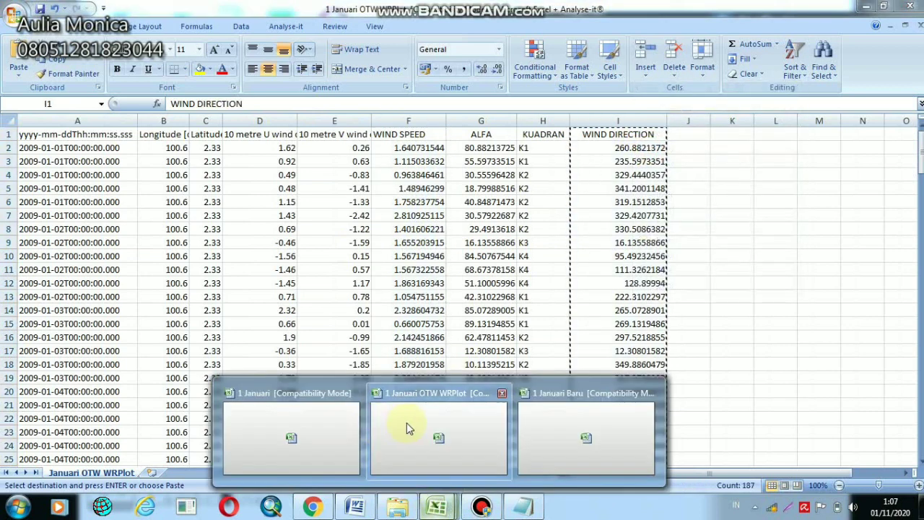
click(581, 422)
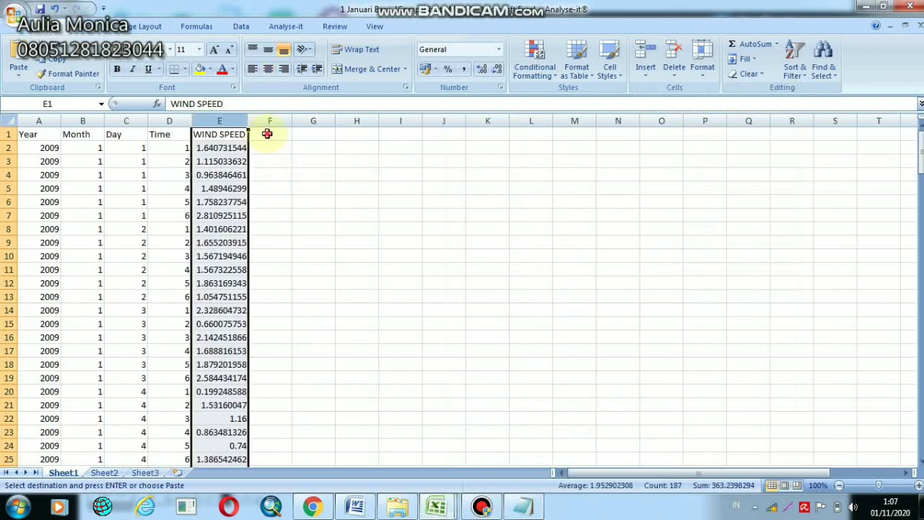
click(267, 134)
right_click(268, 133)
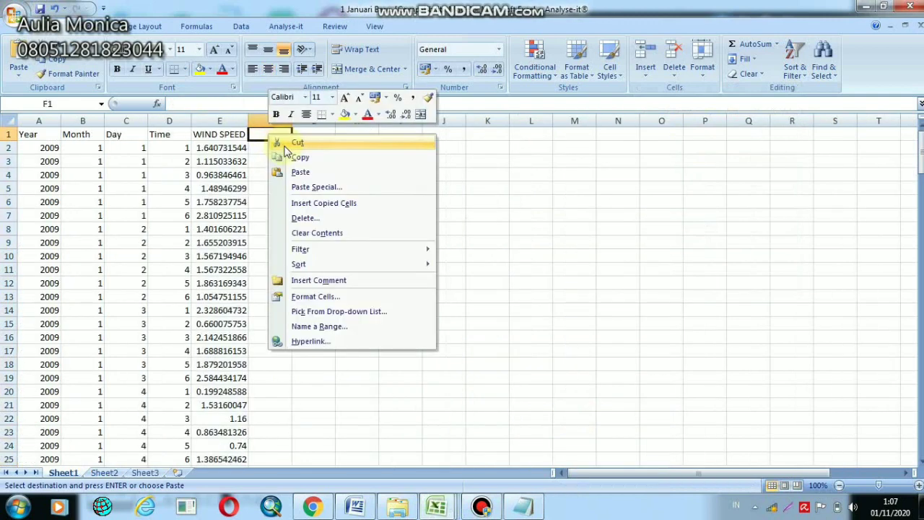
click(307, 189)
click(208, 133)
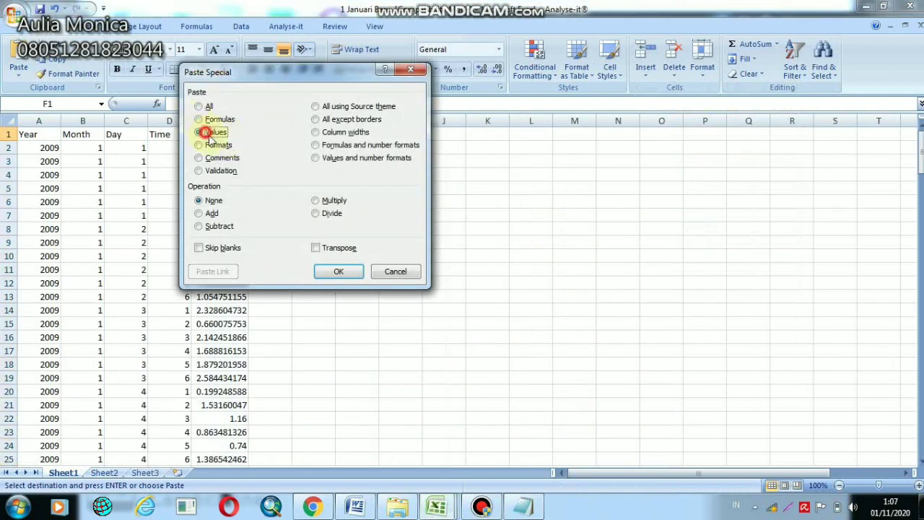
click(345, 277)
double_click(292, 121)
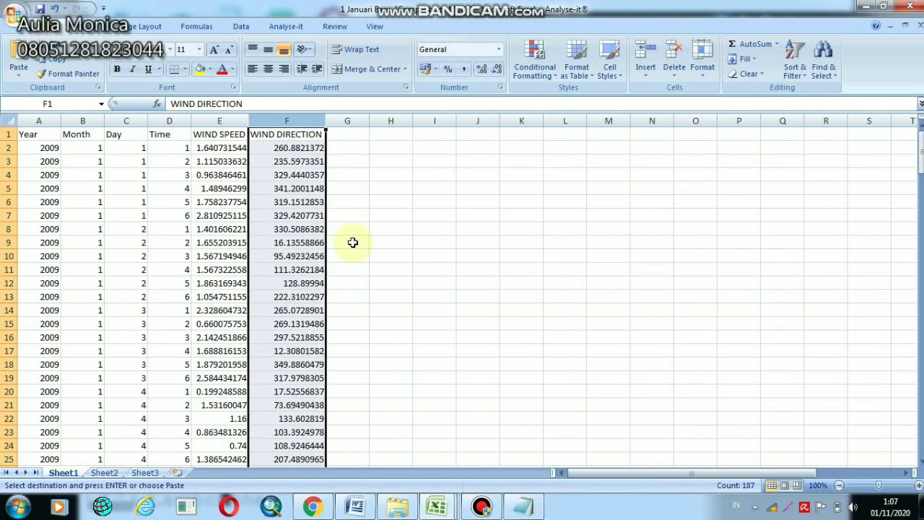
click(361, 149)
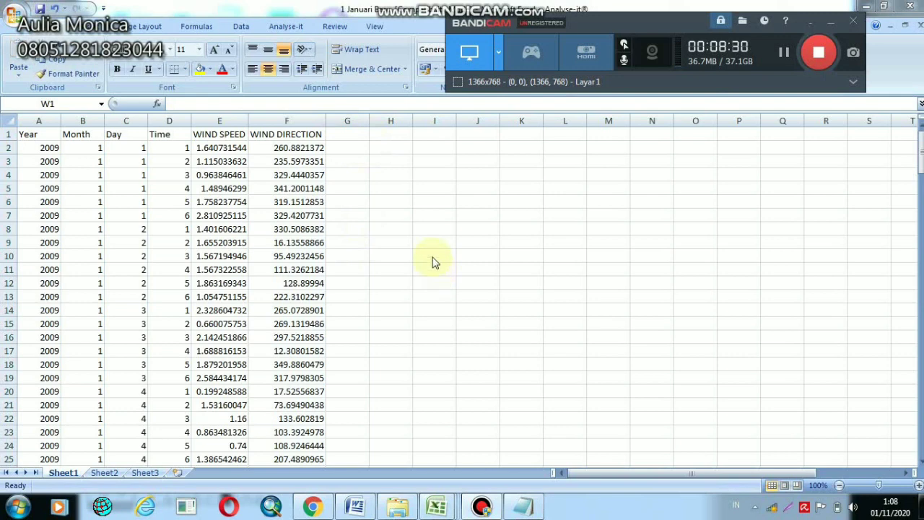
- Open Save As for the 1 Januari Baru workbook and choose Excel 97-2003 Workbook as the file type
click(10, 22)
click(14, 23)
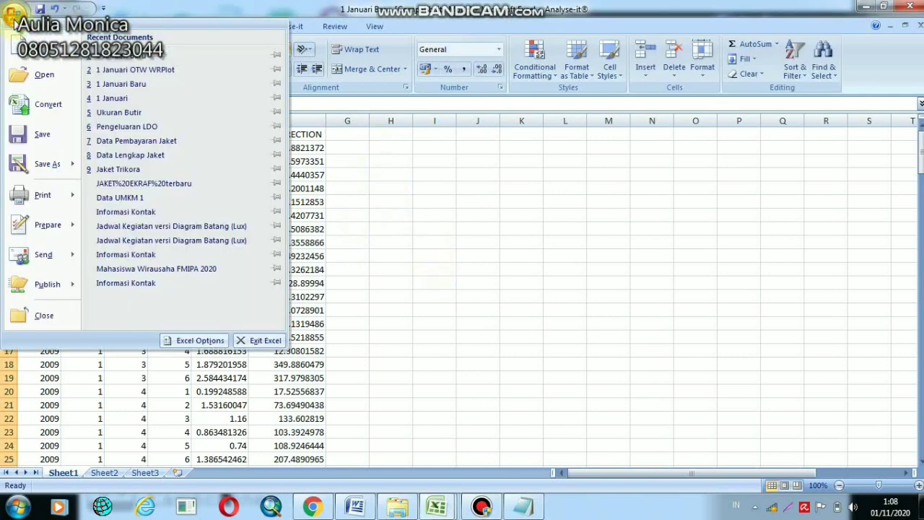
click(49, 174)
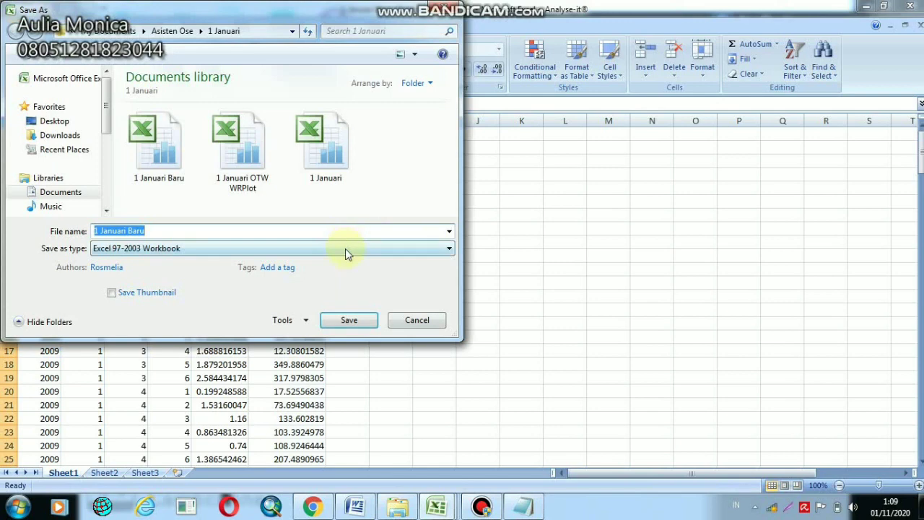
click(276, 255)
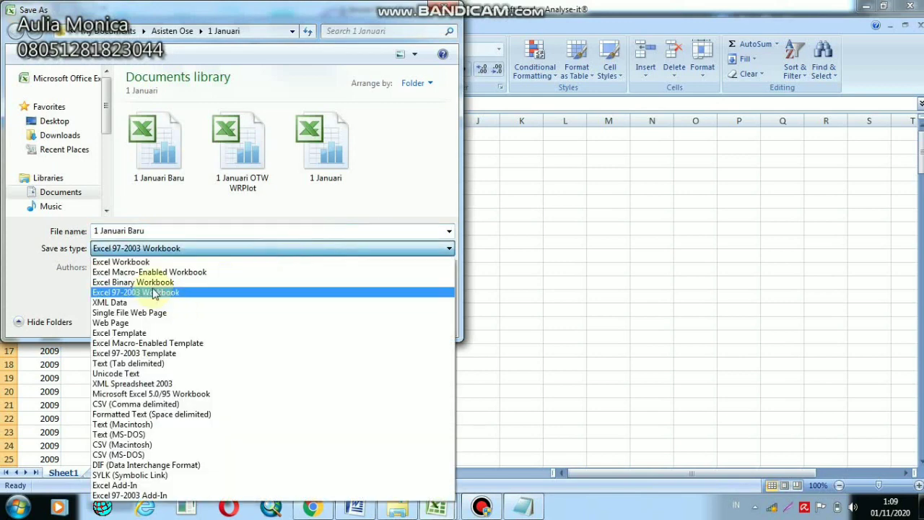
click(152, 292)
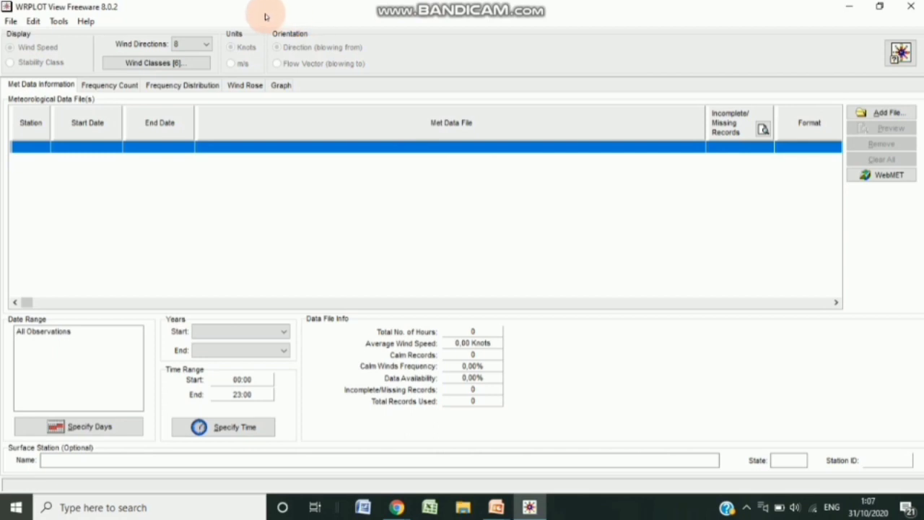
- In WRPLOT View, set the number of wind directions to 8 and start importing surface data from Excel
click(205, 44)
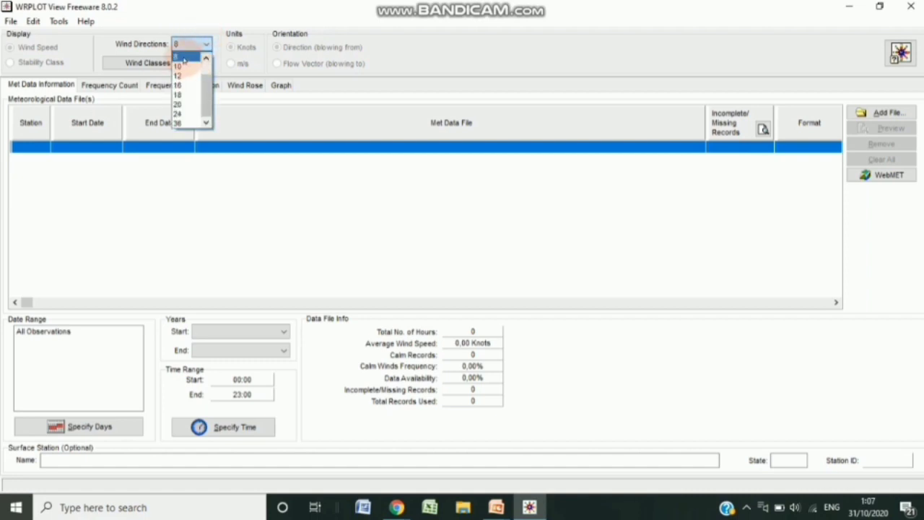
click(185, 58)
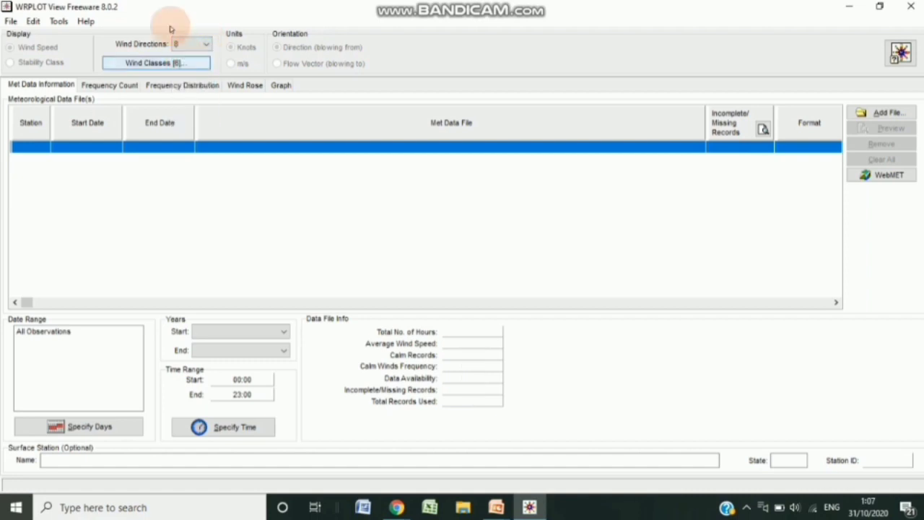
click(58, 21)
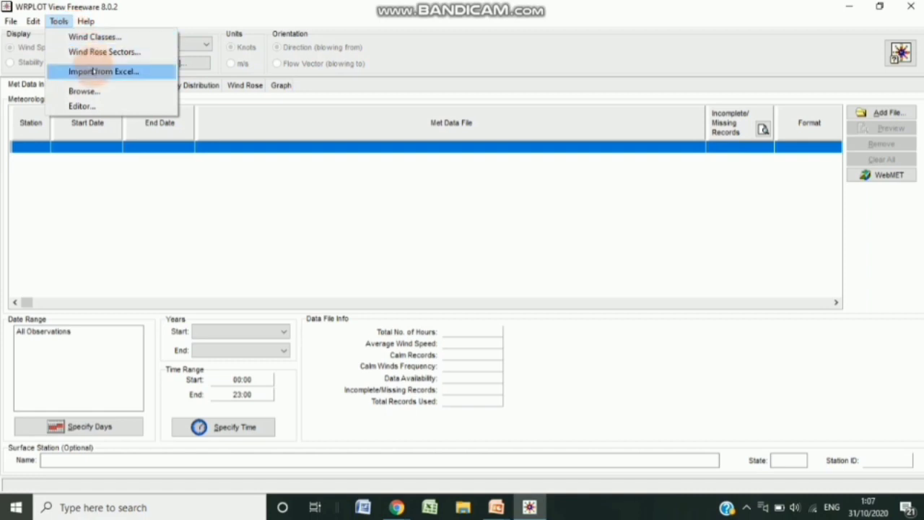
click(93, 71)
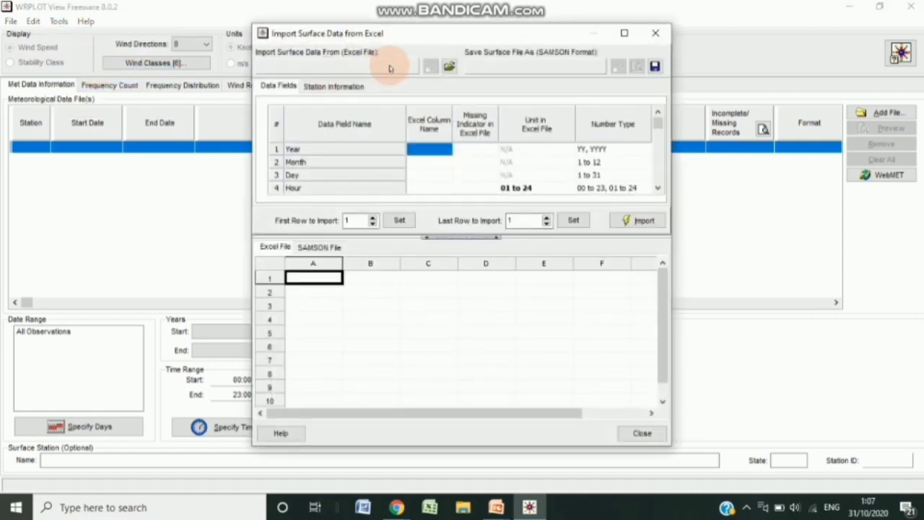
- Load JANUARI.xls from the 1.JANUARI folder as the Excel source file for the surface data import
click(449, 68)
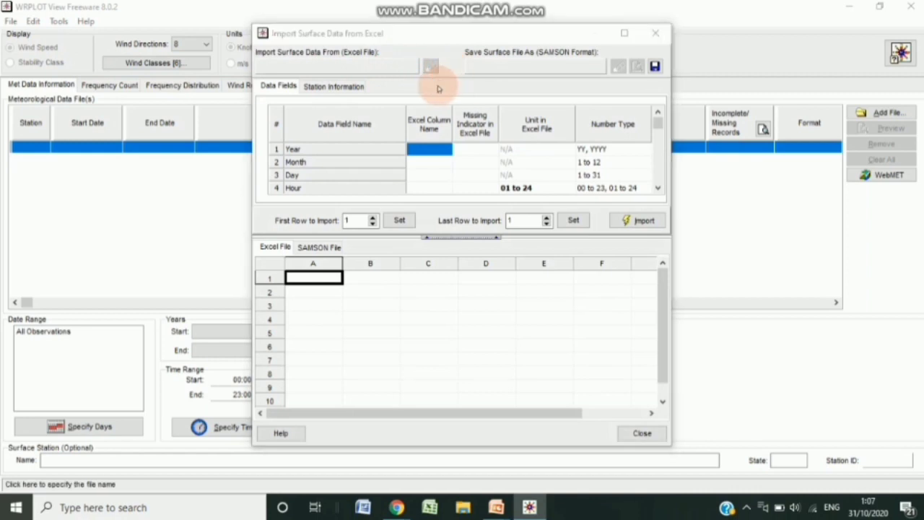
click(554, 266)
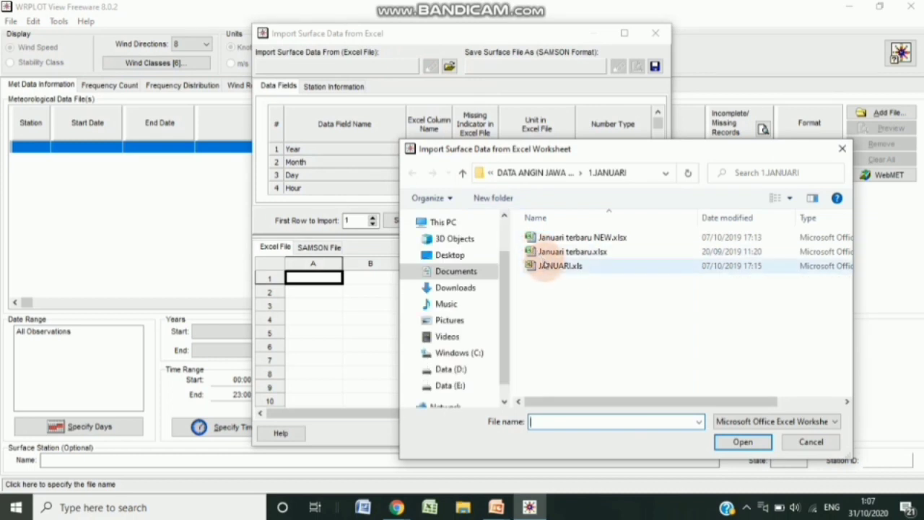
click(743, 442)
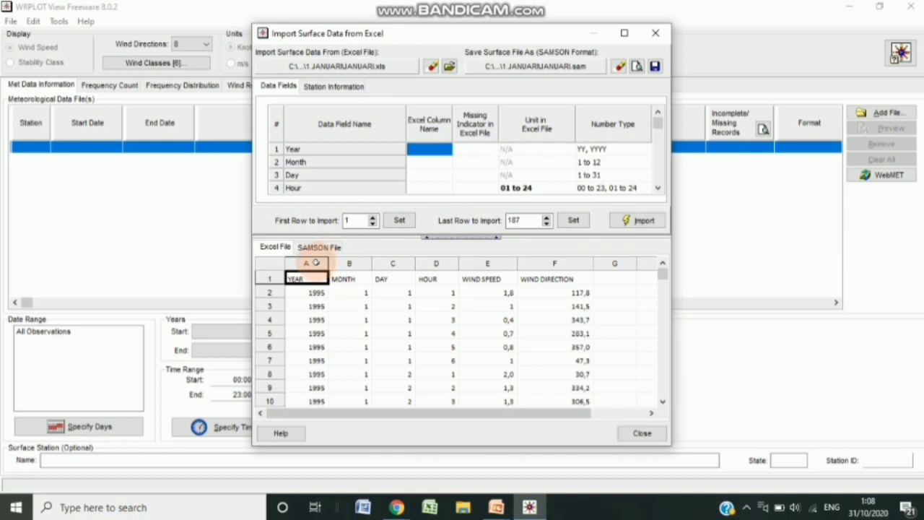
- Assign Excel column A to the Year field and column B to the Month field
click(316, 263)
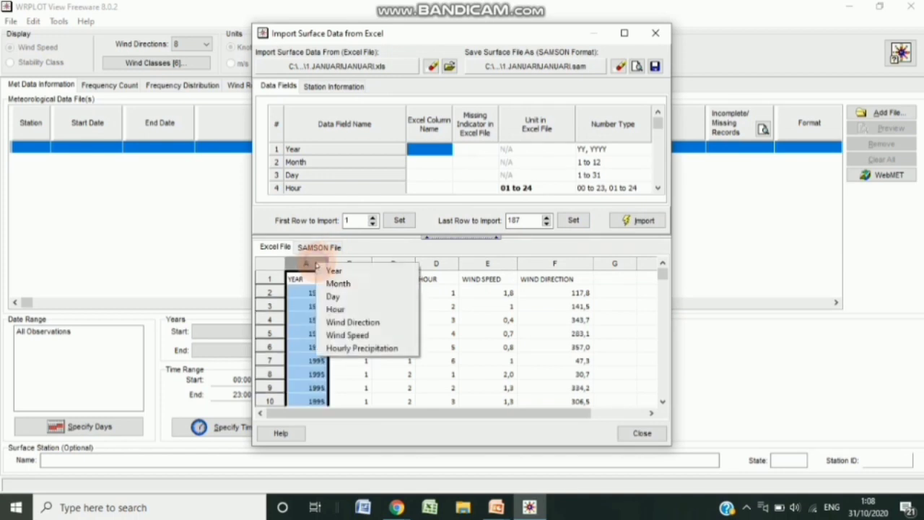
right_click(316, 263)
click(333, 273)
click(350, 263)
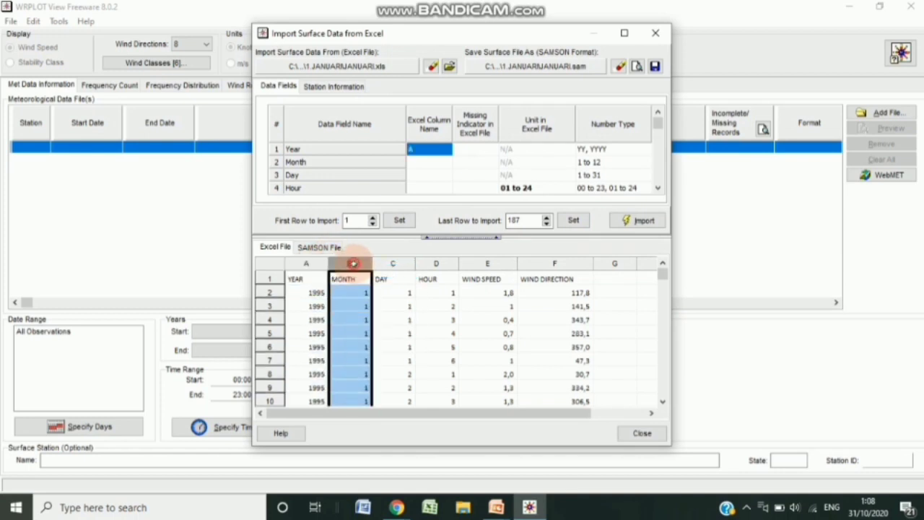
right_click(355, 265)
click(380, 284)
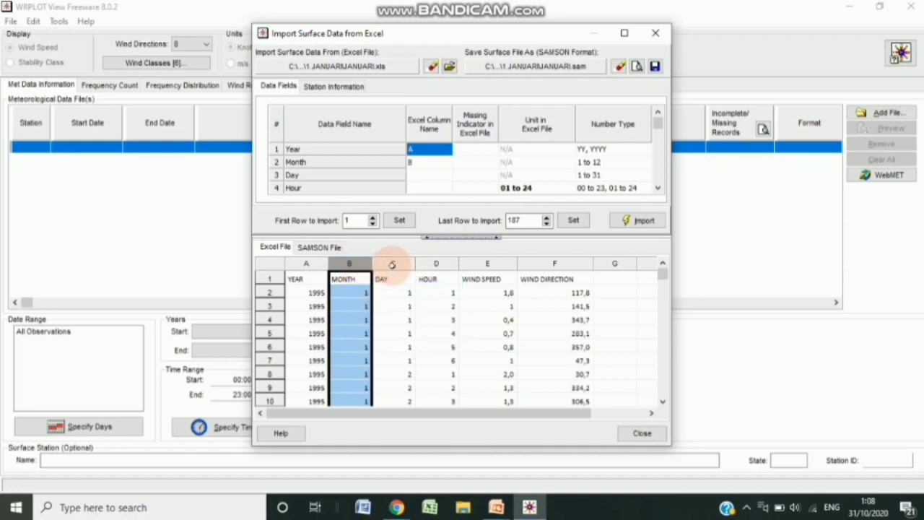
- Assign Excel column C to the Day field and column D to the Hour field
click(393, 263)
right_click(394, 265)
click(416, 298)
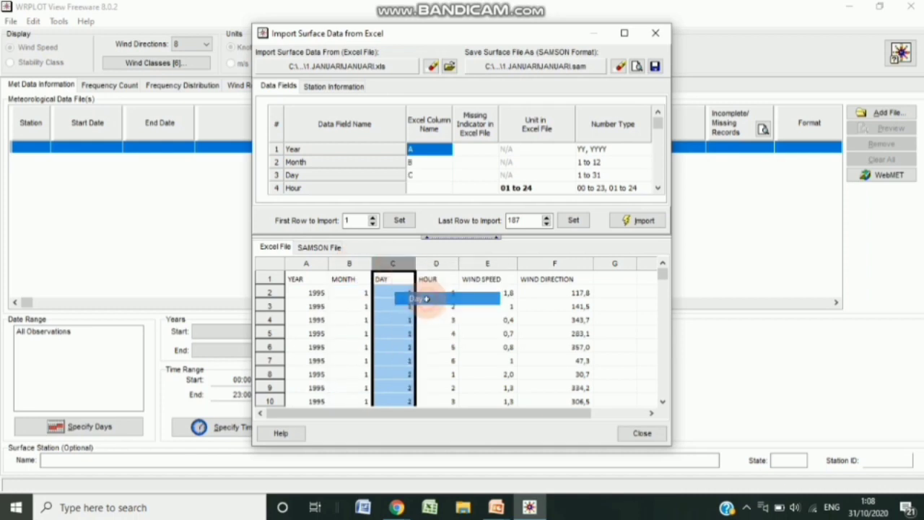
click(447, 264)
right_click(448, 266)
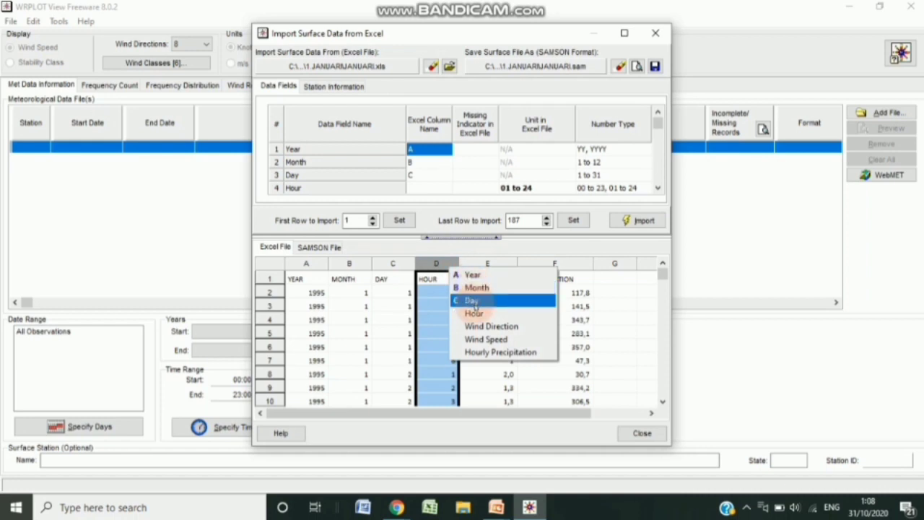
click(473, 312)
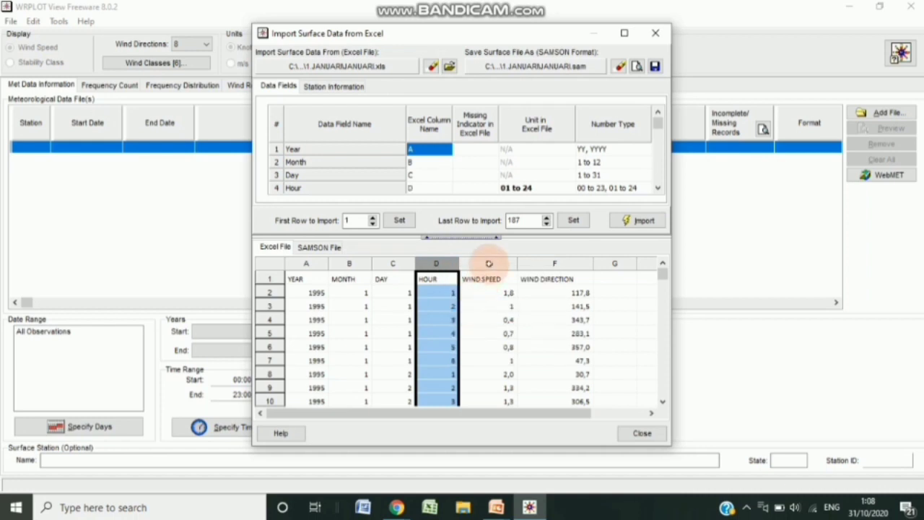
- Assign Excel column E to the Wind Speed field and column F to the Wind Direction field
click(488, 263)
right_click(489, 265)
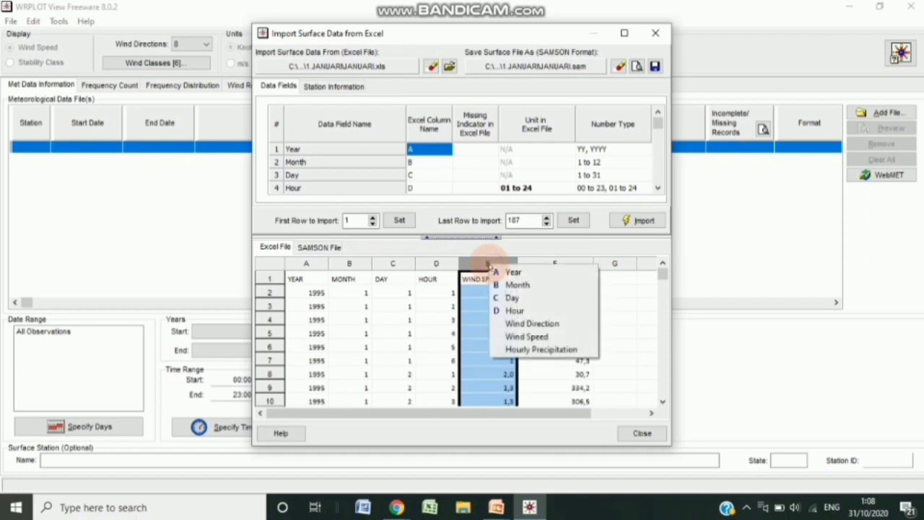
click(523, 336)
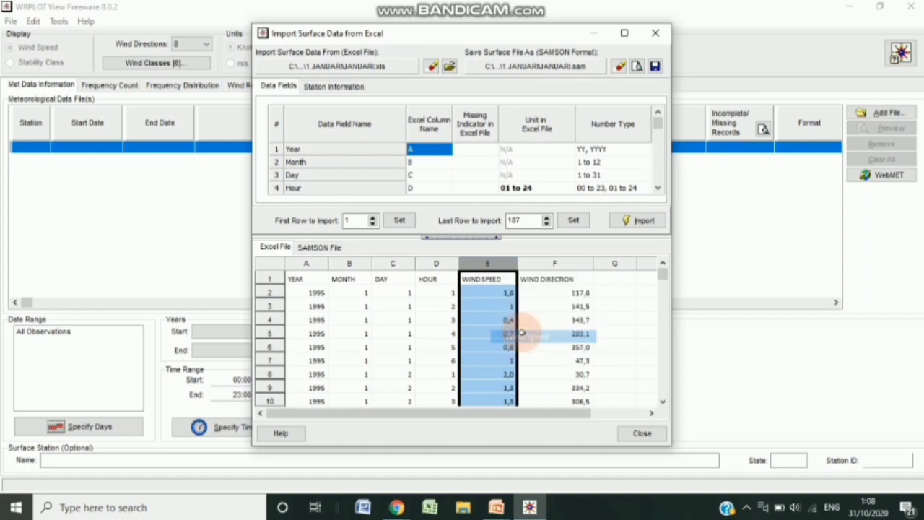
click(540, 262)
right_click(540, 263)
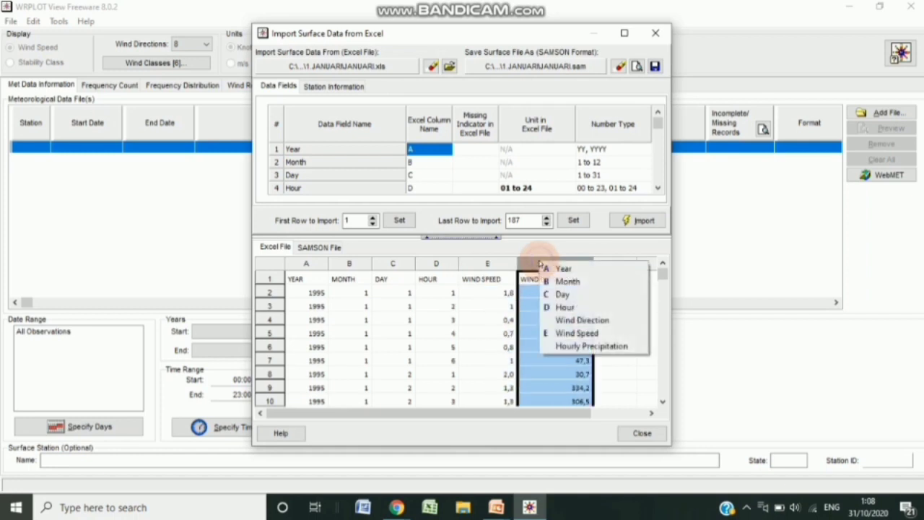
click(582, 320)
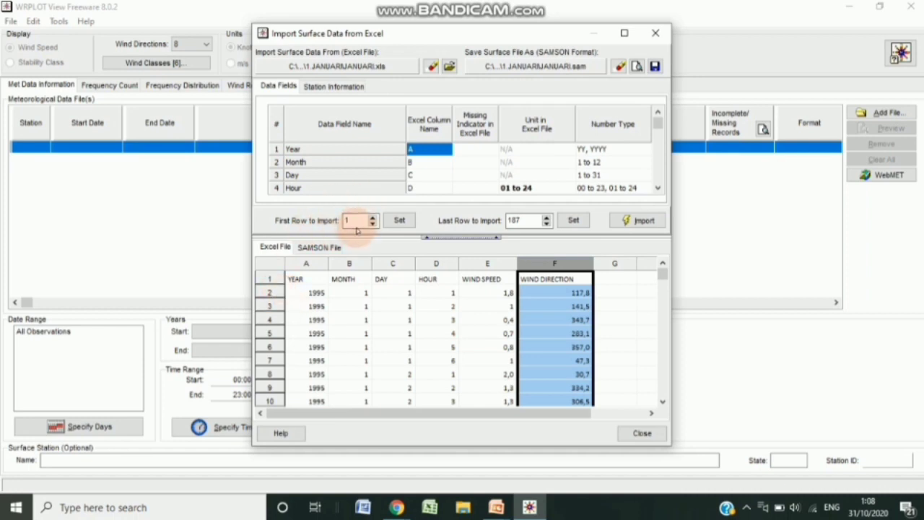
- Set the first row to import to 2 and check the last row to import against the end of the Excel data
text(2)
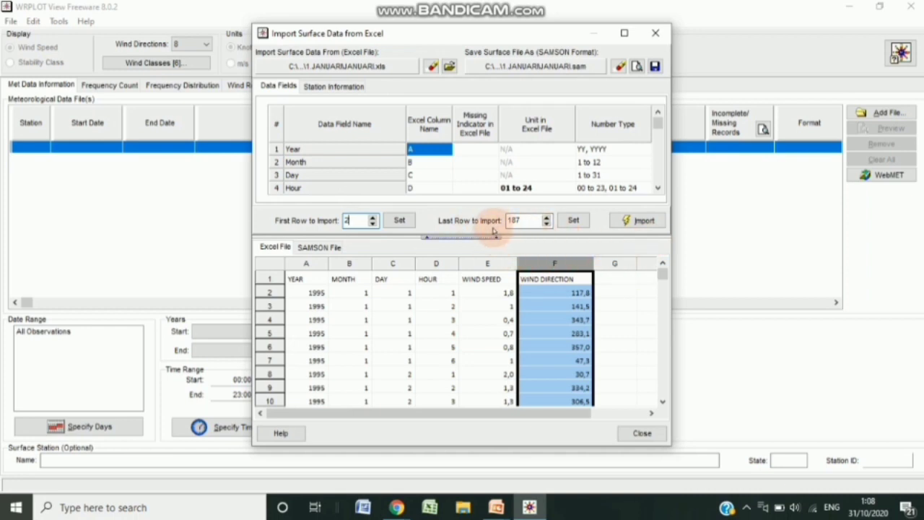
drag(665, 272, 664, 385)
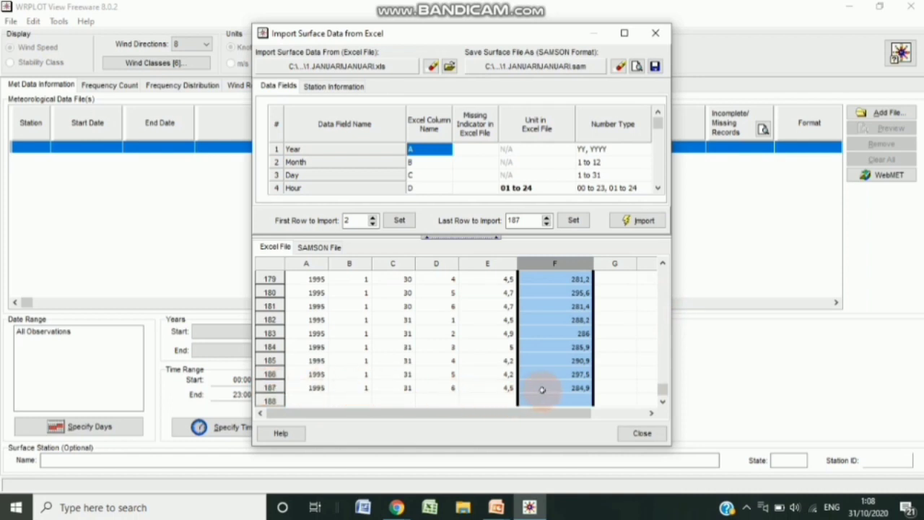
click(522, 222)
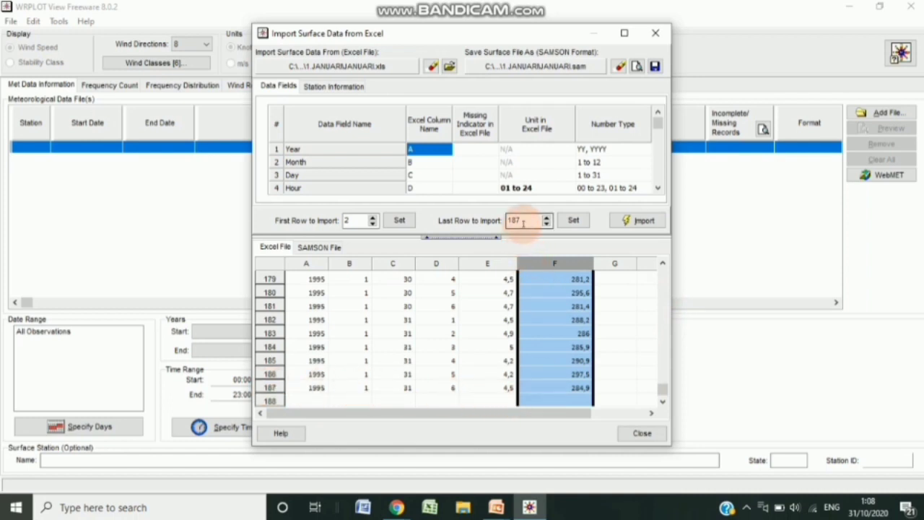
- Fill in the station information with station ID 1, city JAWA BARAT and state ID
click(351, 86)
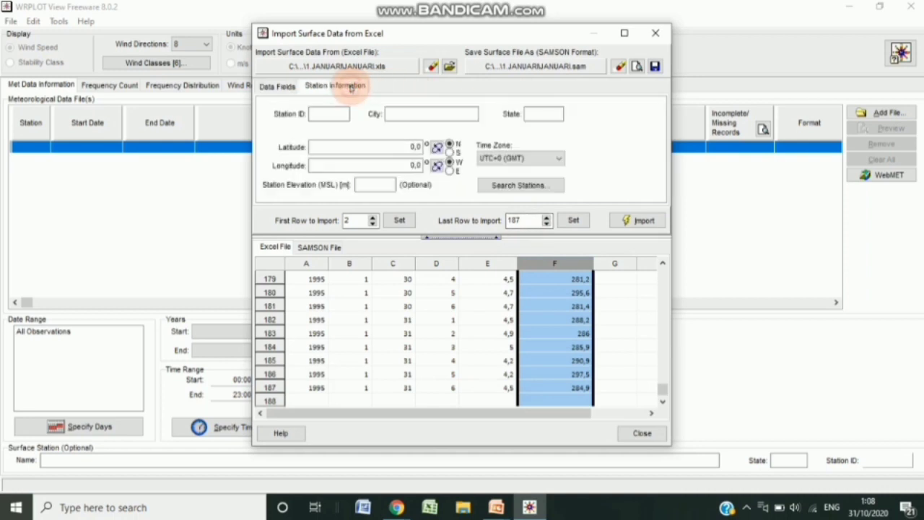
click(331, 113)
text(1)
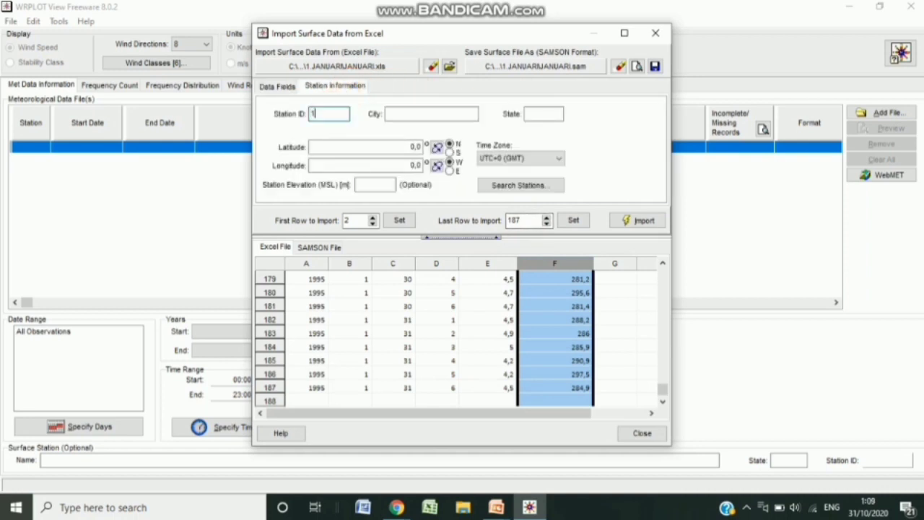
click(392, 114)
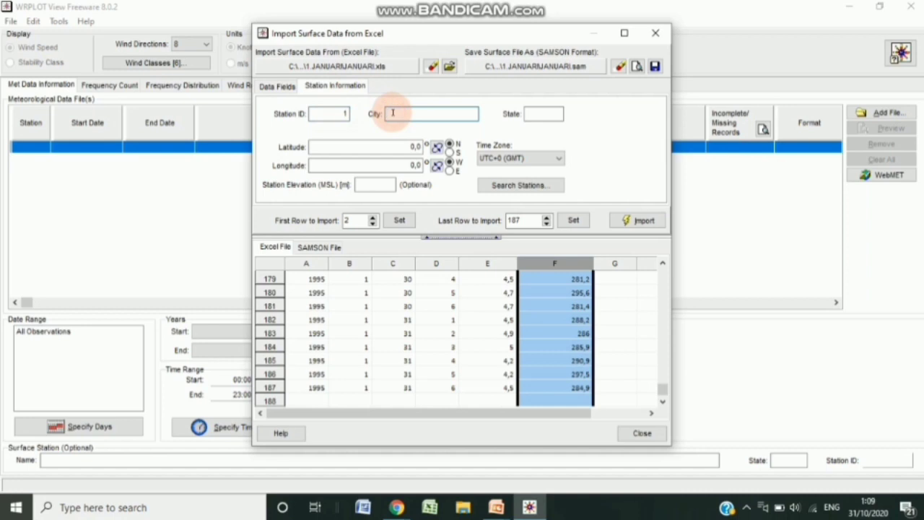
text(JAWA BARAT)
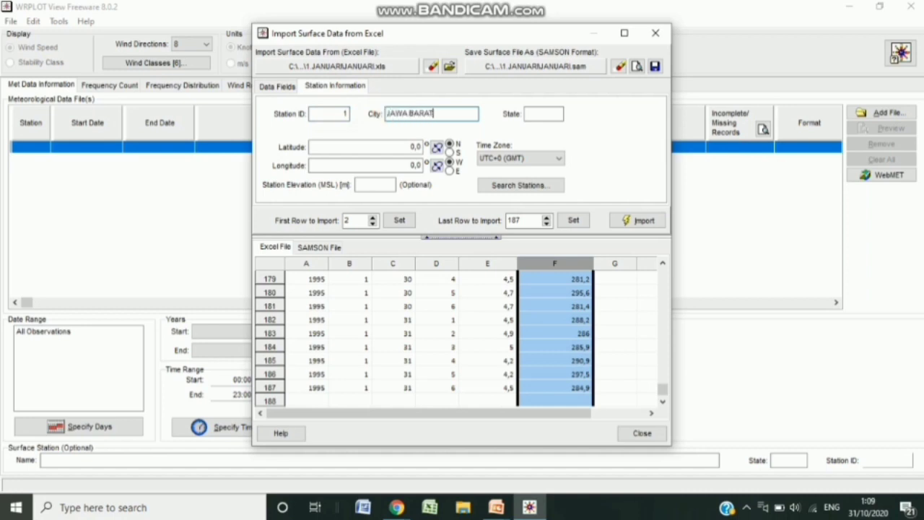
click(540, 114)
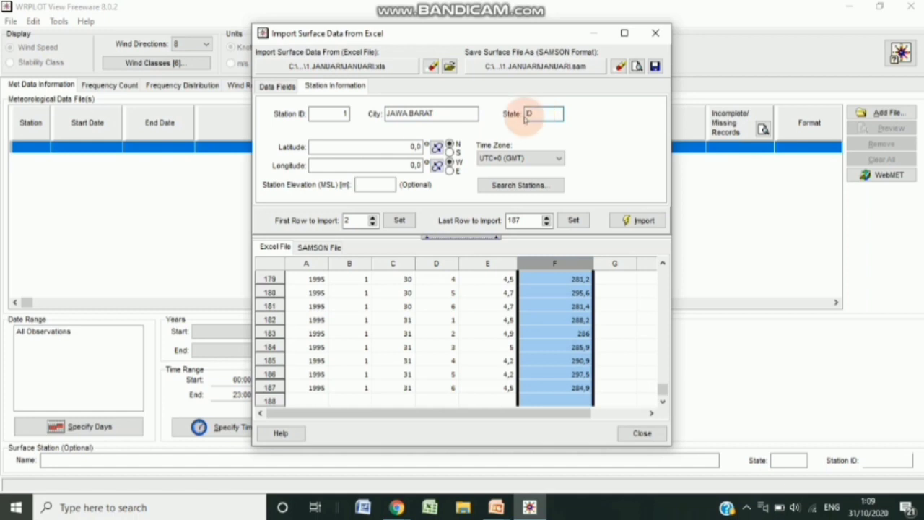
- Set the station latitude to 7,58 degrees south
click(417, 146)
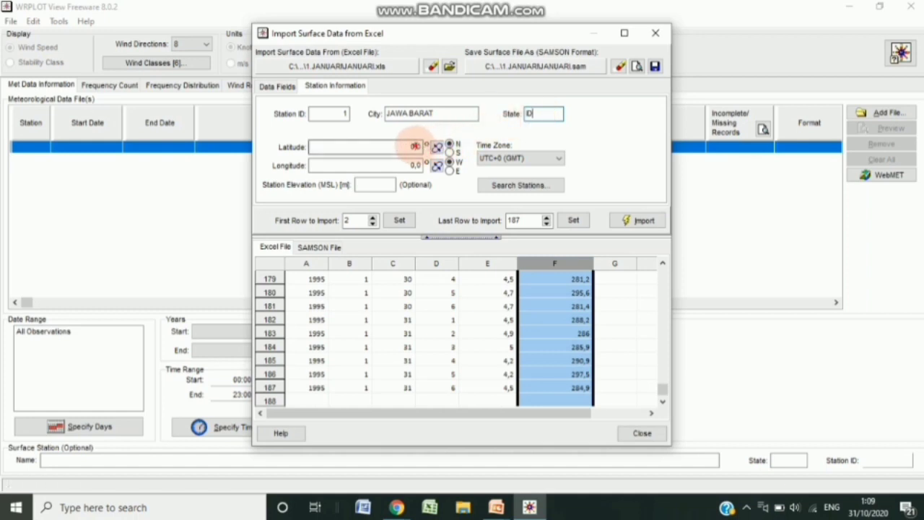
text(0)
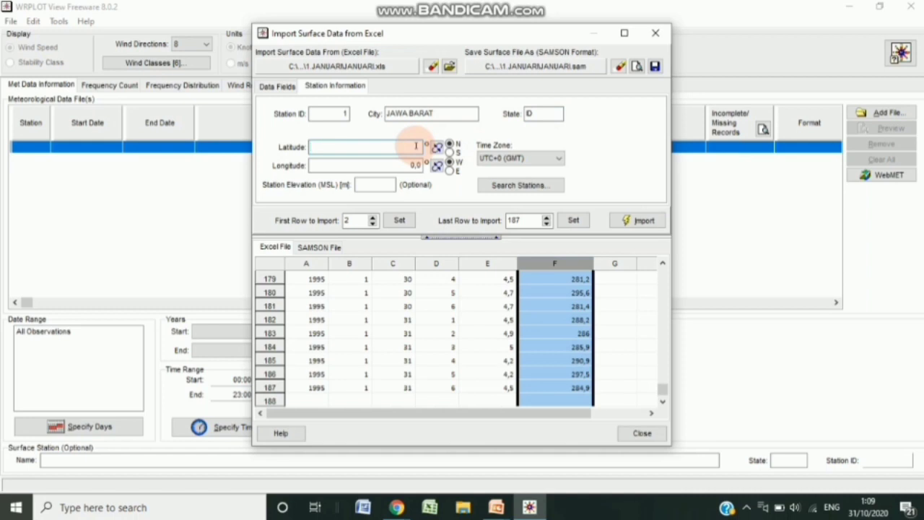
text(7)
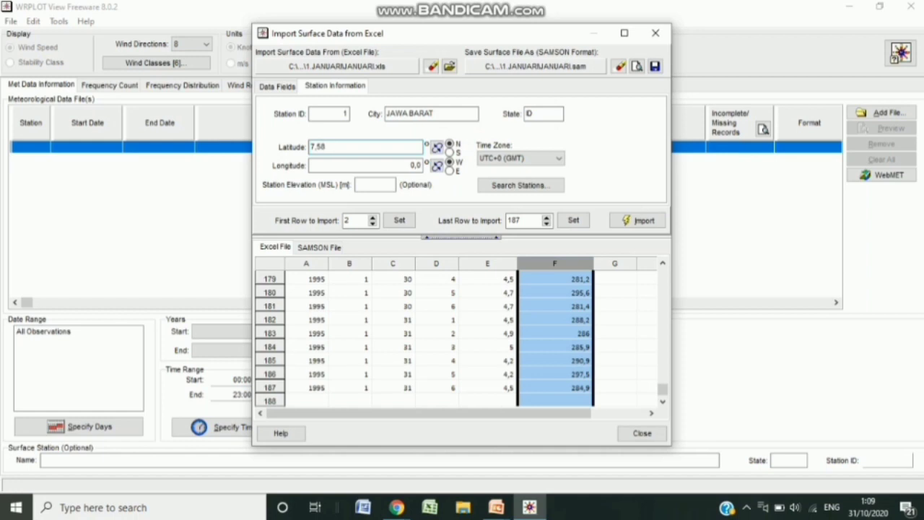
text(,58)
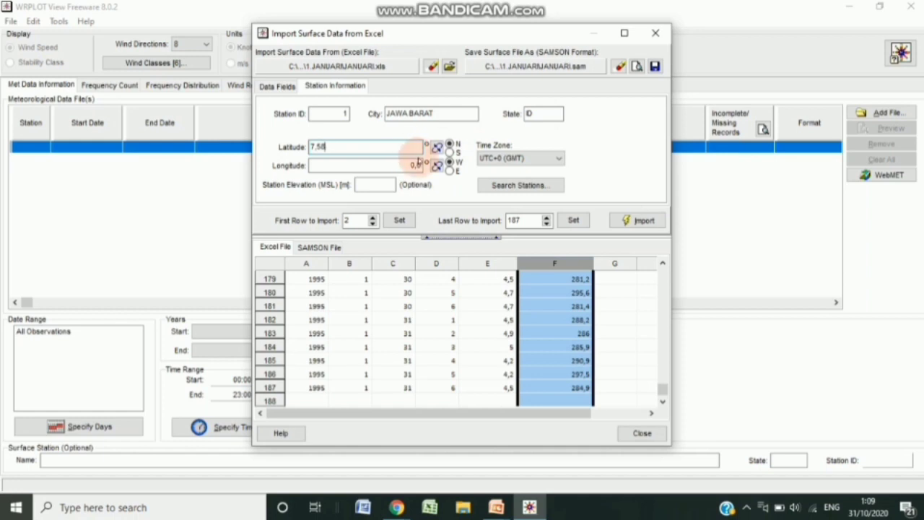
click(449, 153)
click(449, 162)
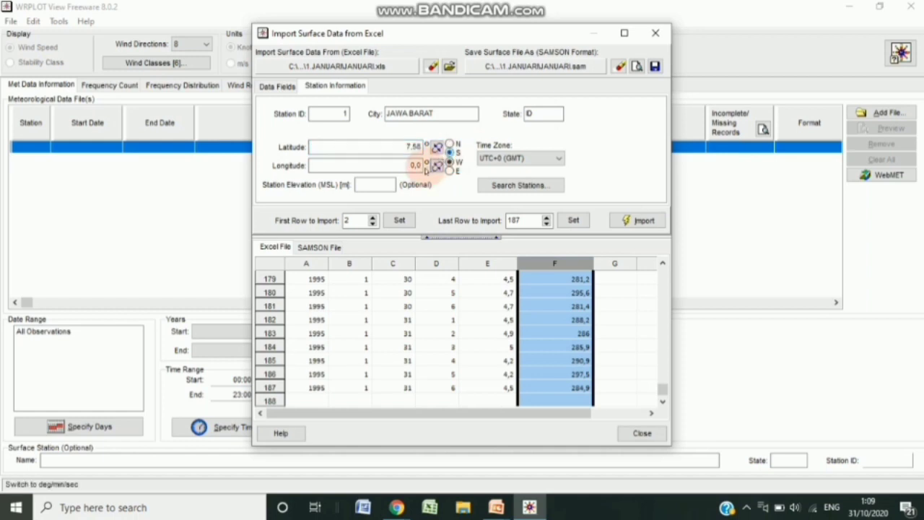
- Set the station longitude to 106,55 degrees east
click(312, 166)
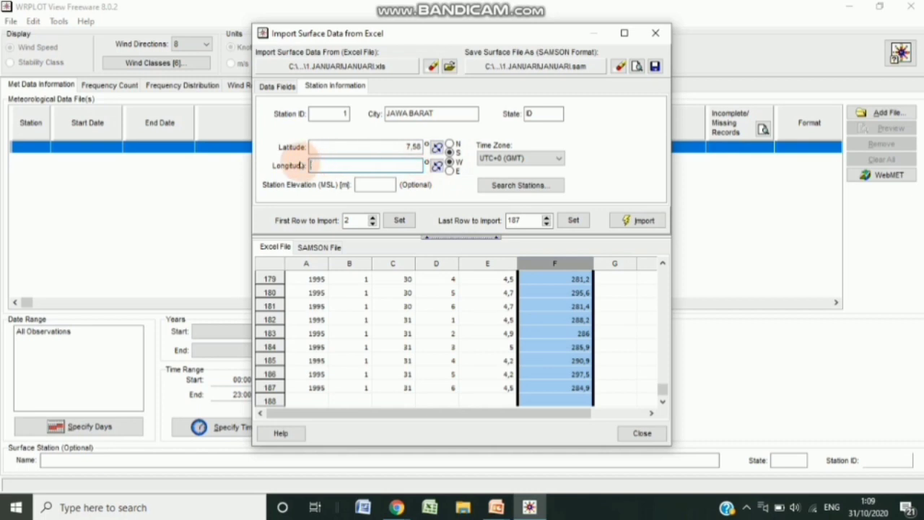
text(106)
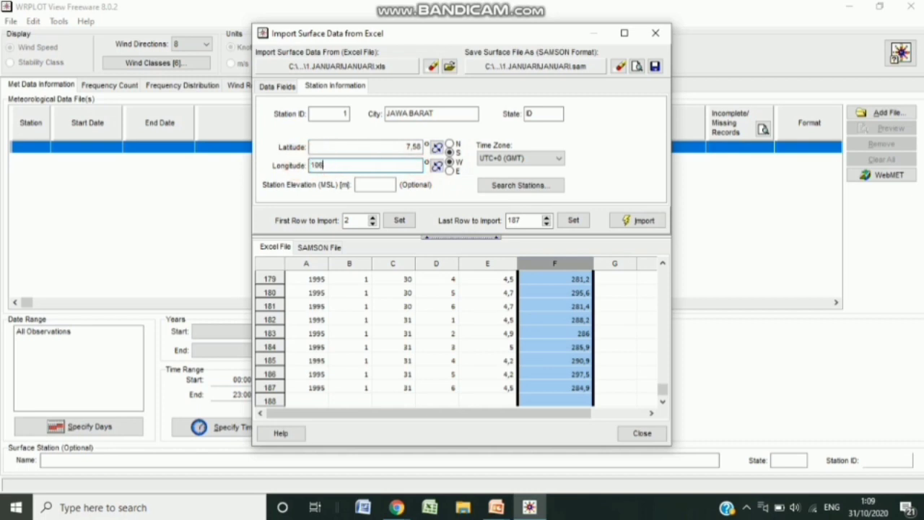
text(,55)
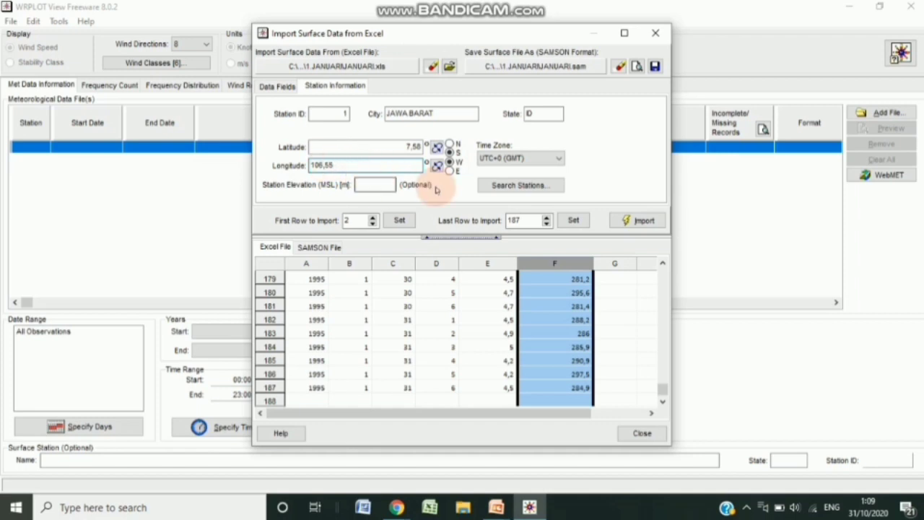
click(449, 170)
- Set the station's time zone to UTC+7 (Bangkok)
click(529, 164)
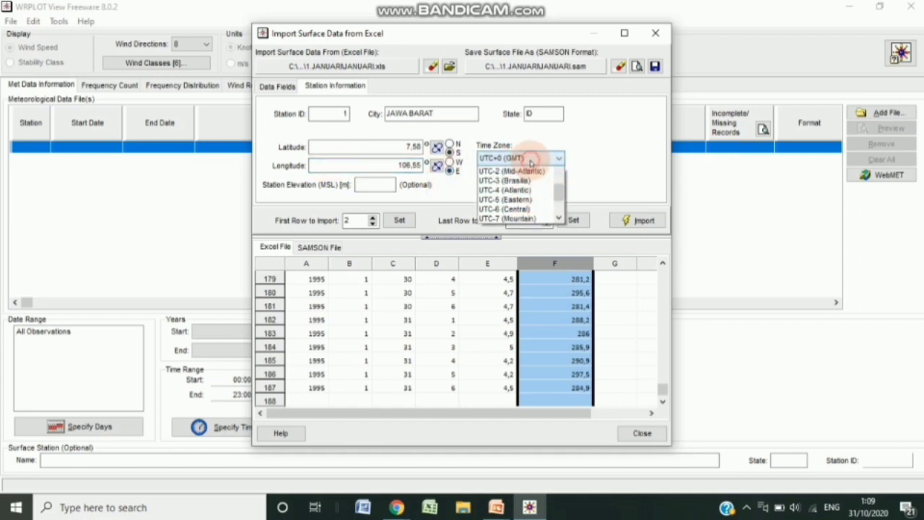
drag(559, 209, 561, 186)
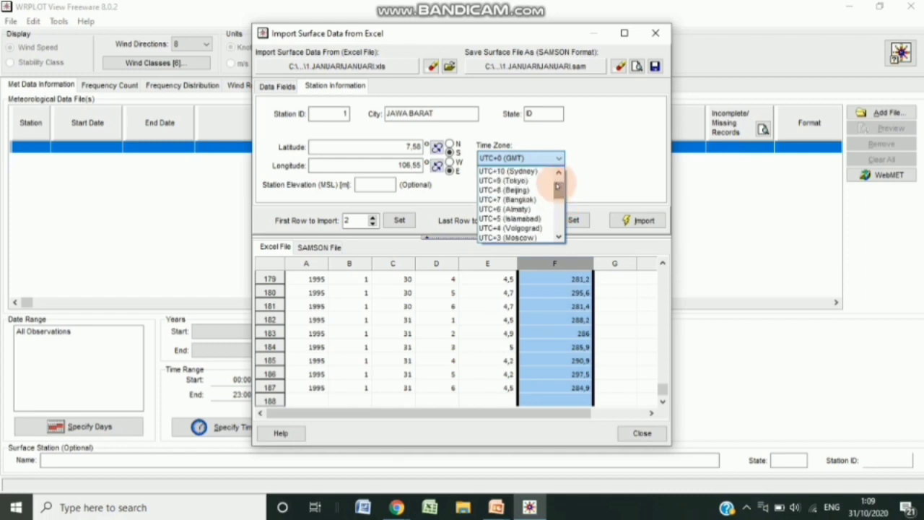
click(526, 200)
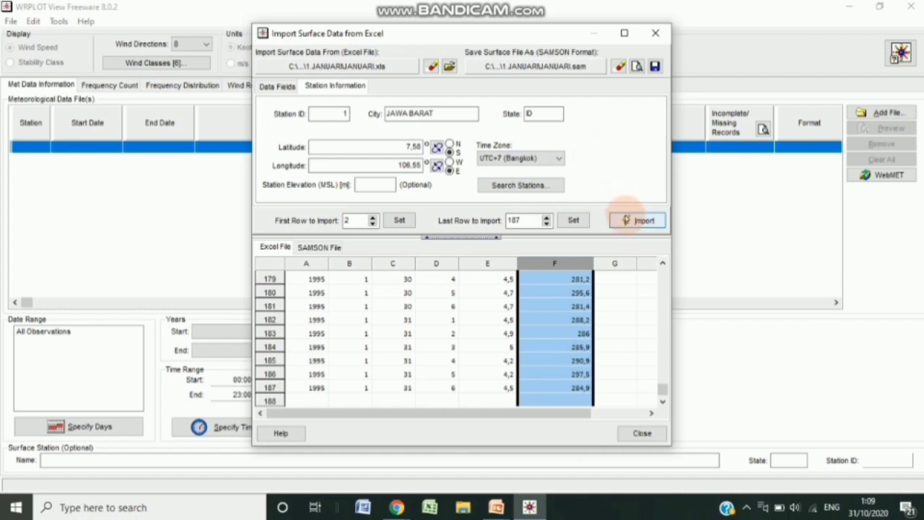
- Import the Excel data into the SAMSON file, view the resulting JANUARI.sam in WordPad and close it
click(627, 221)
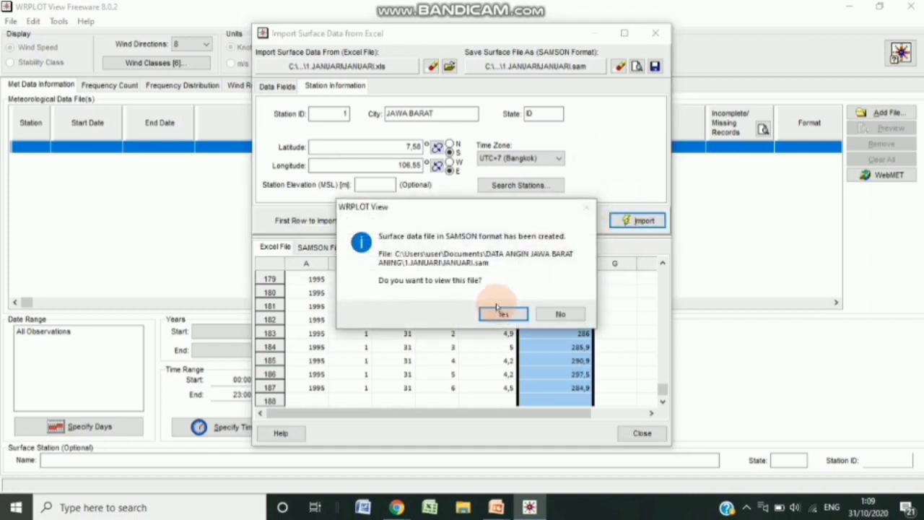
click(496, 316)
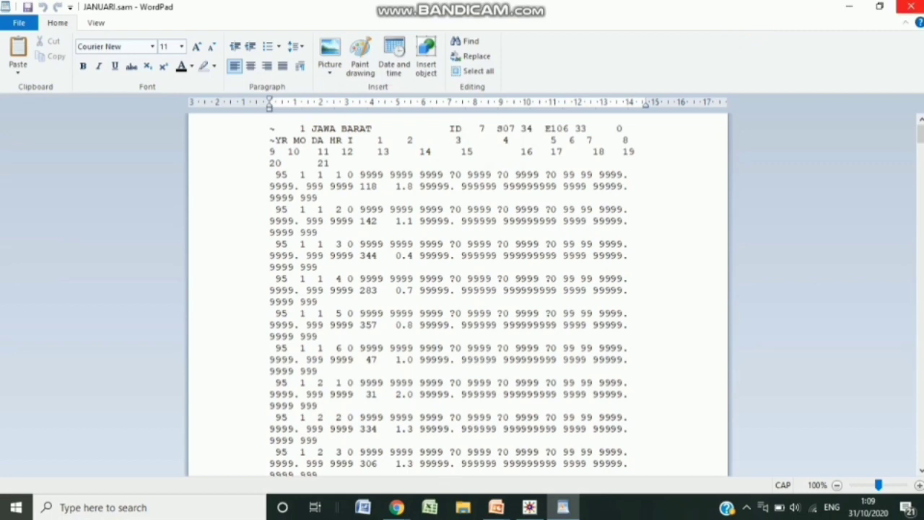
click(911, 6)
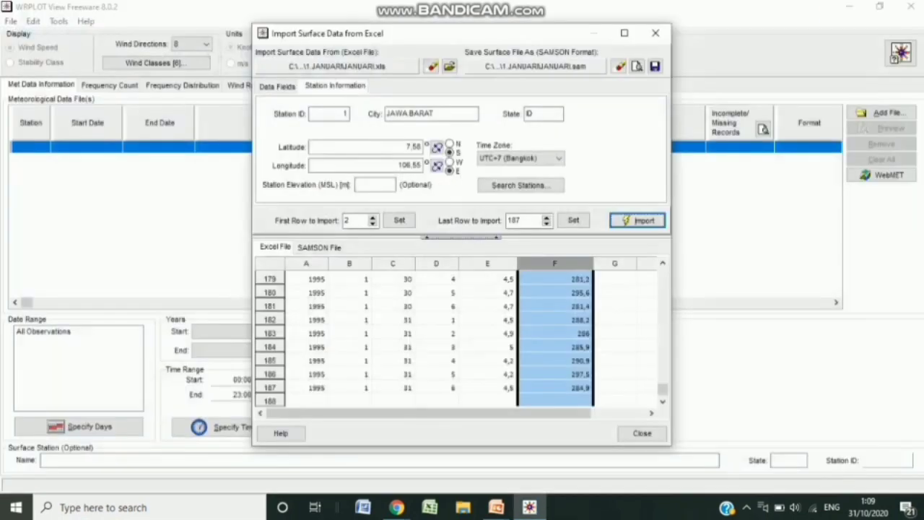
- Close the Excel import dialog and add JANUARI.sam from the 1.JANUARI folder as the meteorological data file
click(656, 34)
click(876, 113)
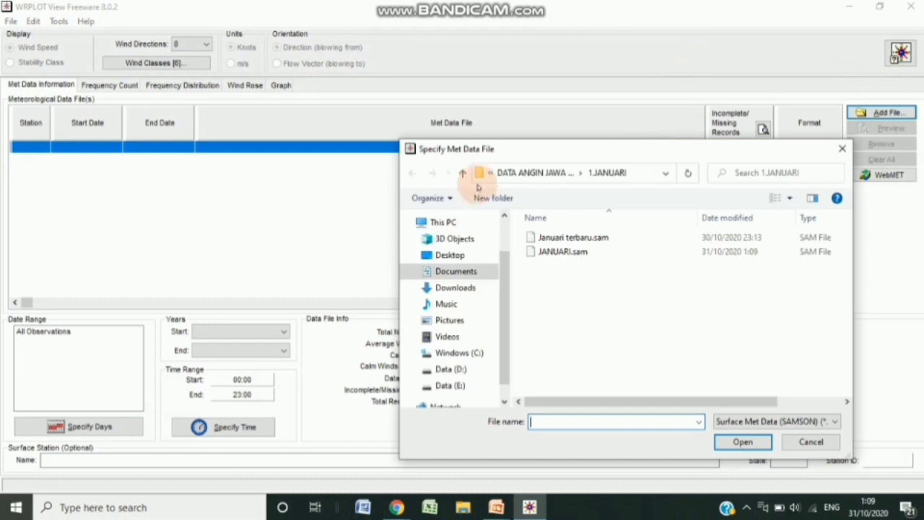
double_click(556, 252)
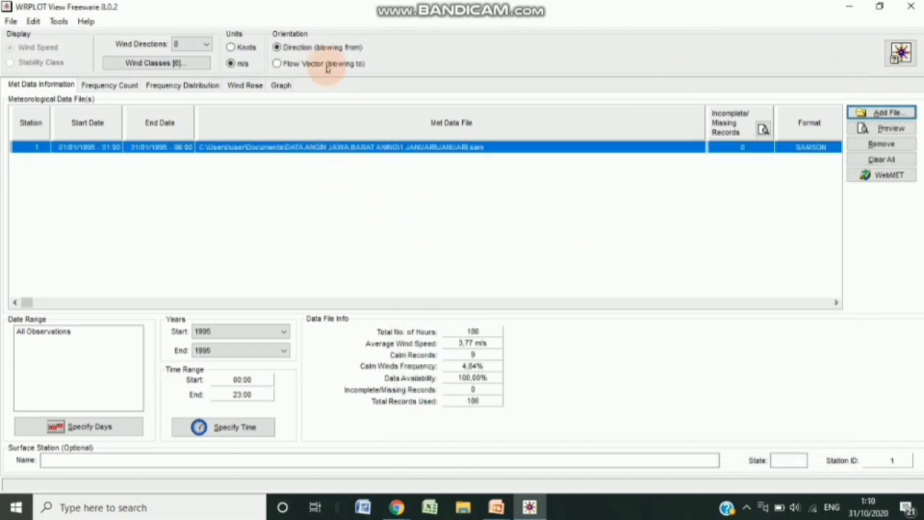
- Set the wind speed units to knots, and view the wind rose and the wind class frequency graph
click(231, 47)
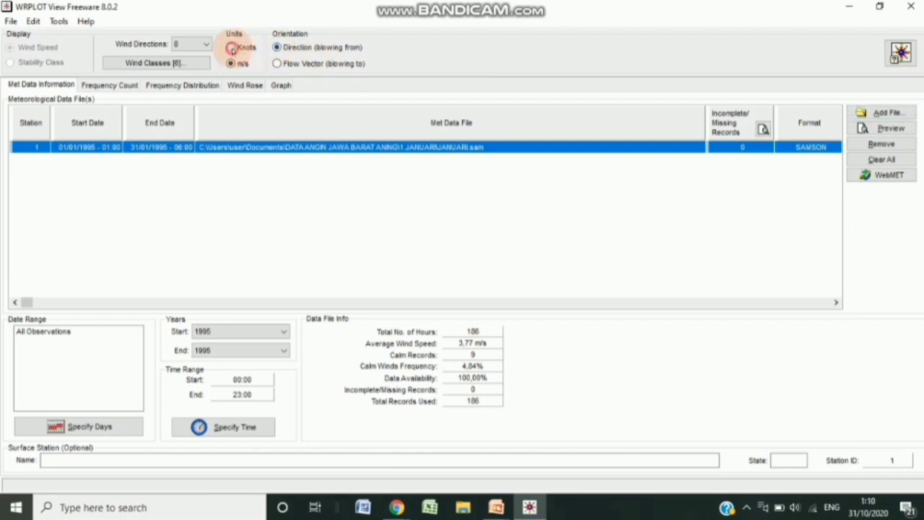
click(235, 92)
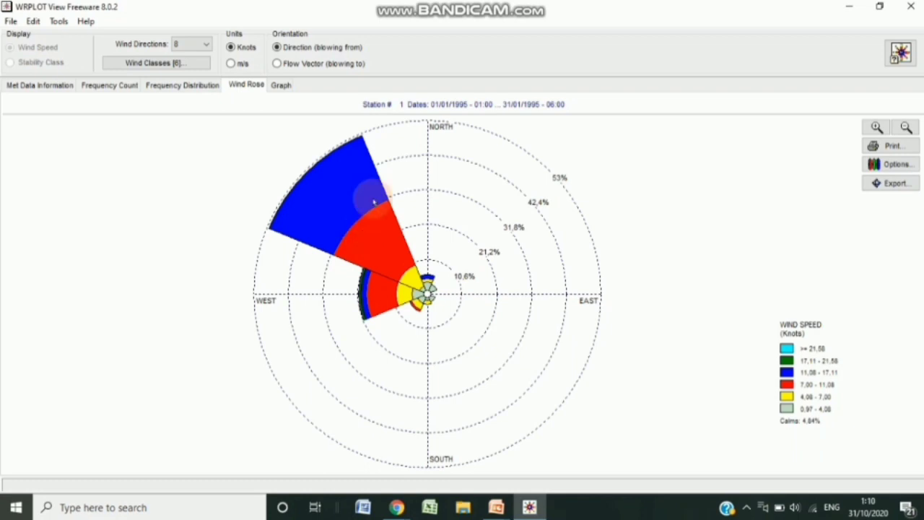
click(284, 86)
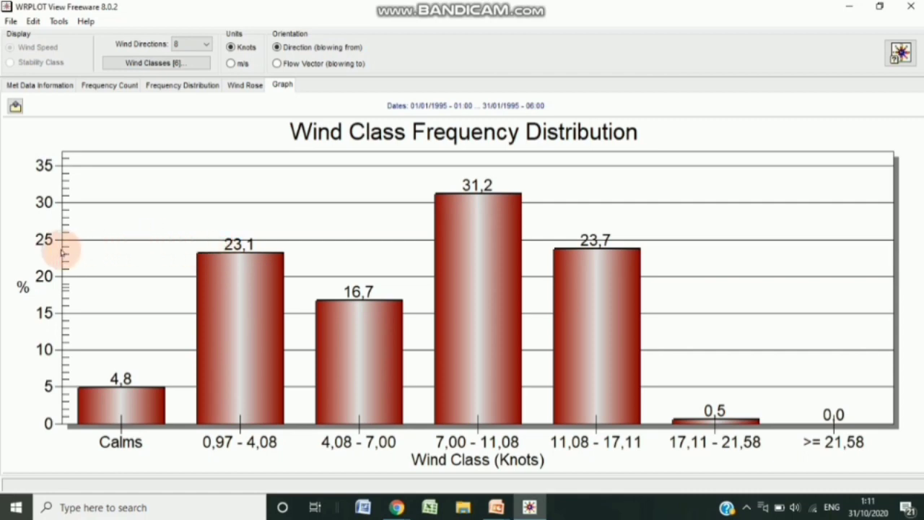
click(246, 85)
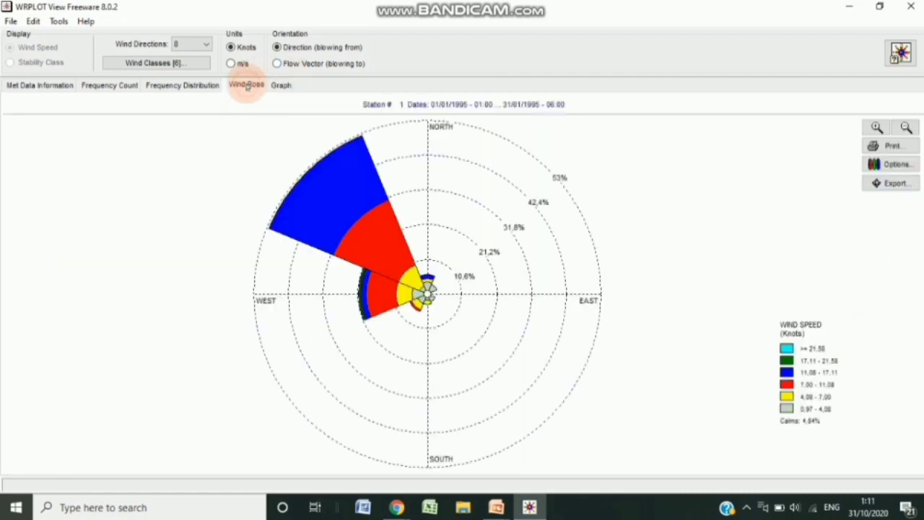
- Open the wind rose's Google Earth export and set its location to latitude 7,58 in decimal degrees, with the longitude direction east
click(910, 185)
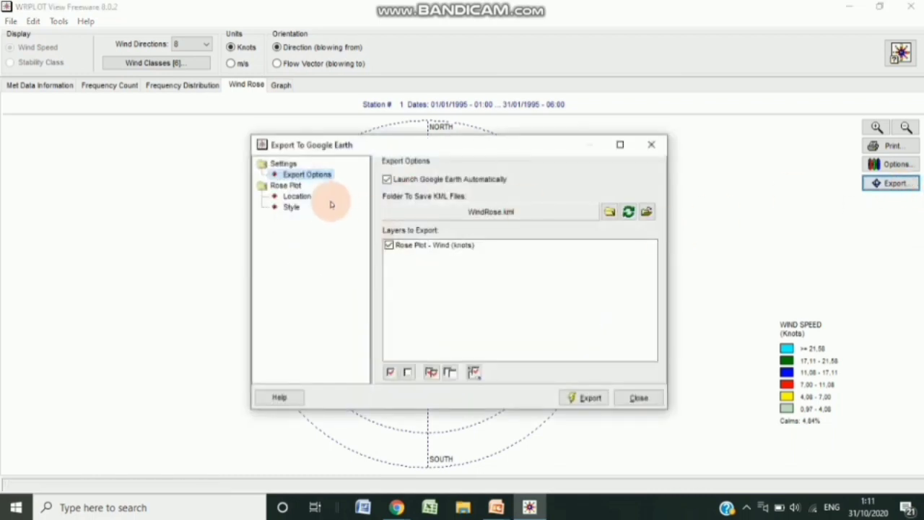
click(304, 199)
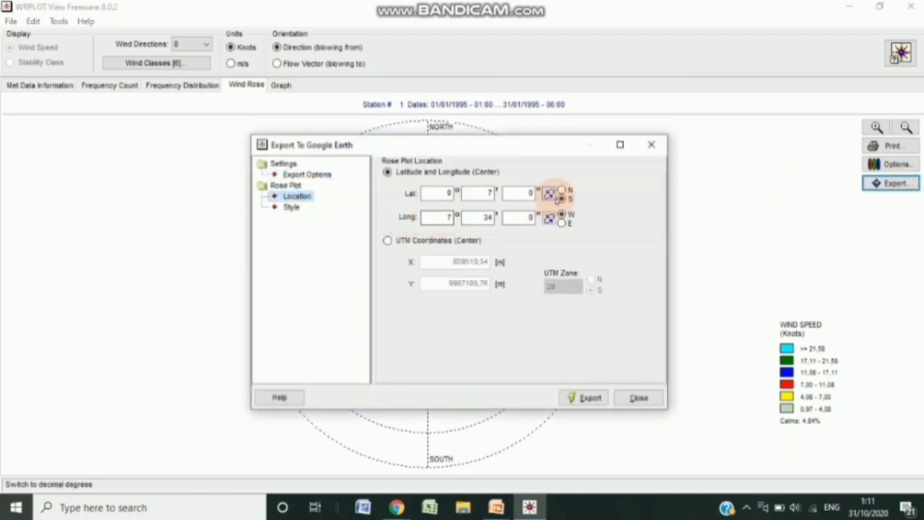
click(551, 194)
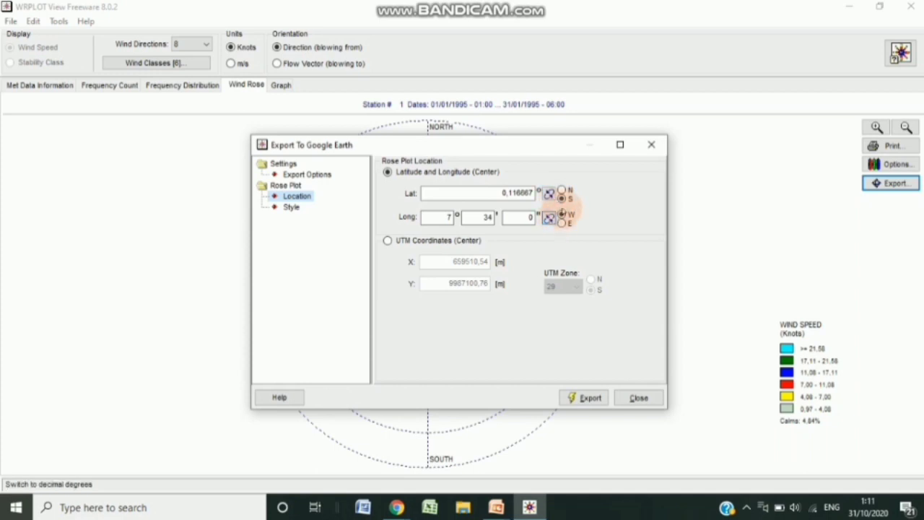
click(563, 222)
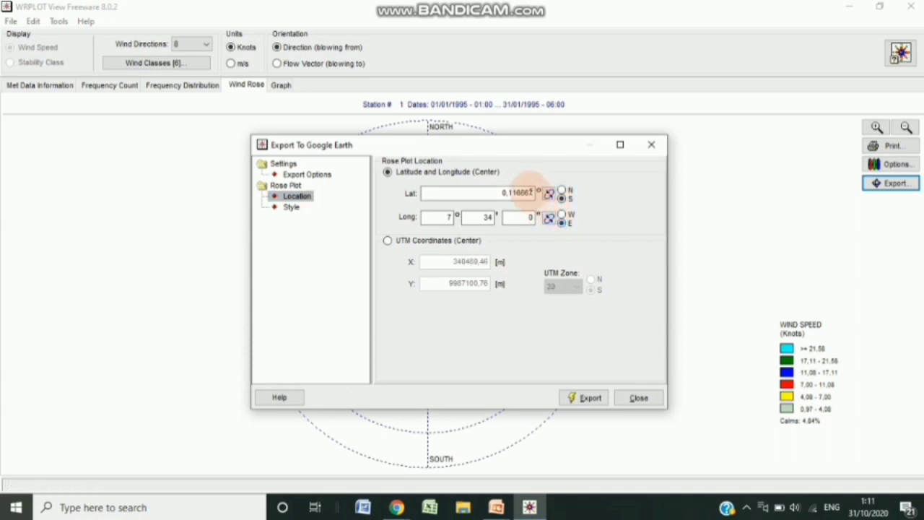
click(528, 192)
drag(528, 190, 413, 185)
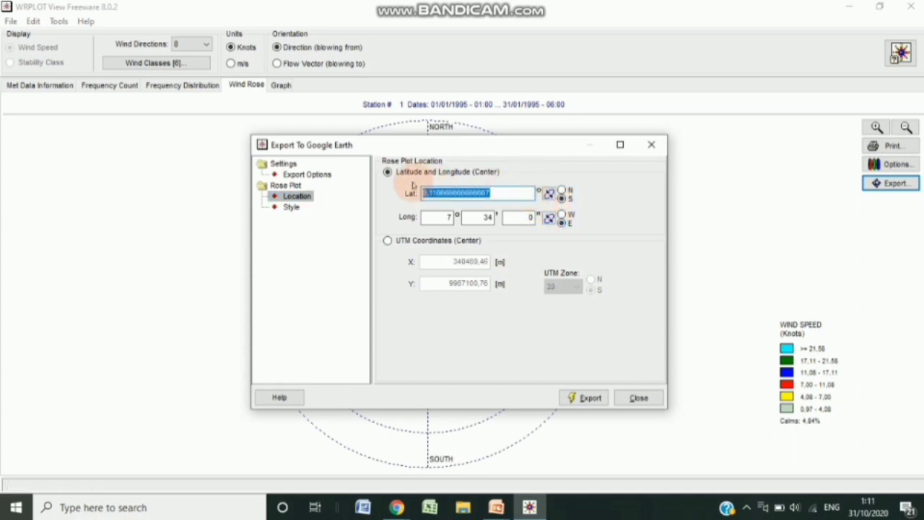
key(BackSpace)
text(7,58)
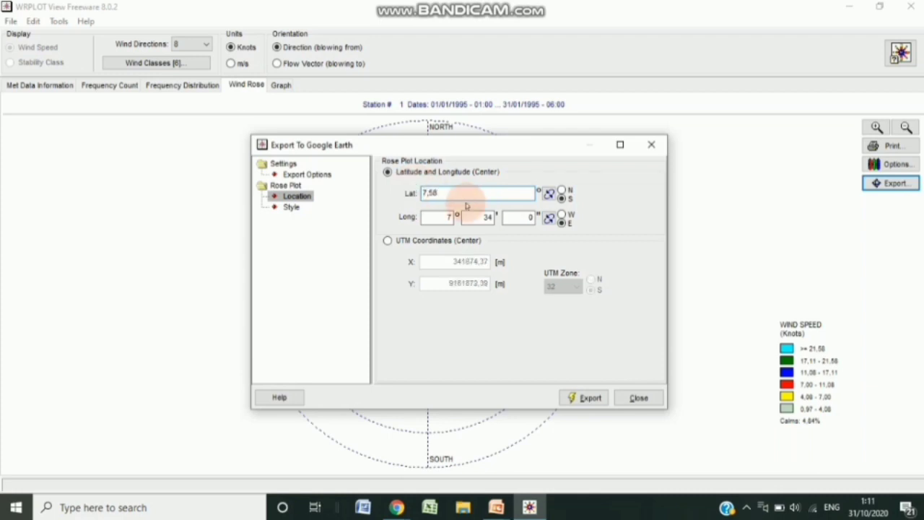
- Set the rose plot's longitude to 106,55 E in decimal degrees and export it to Google Earth
click(550, 218)
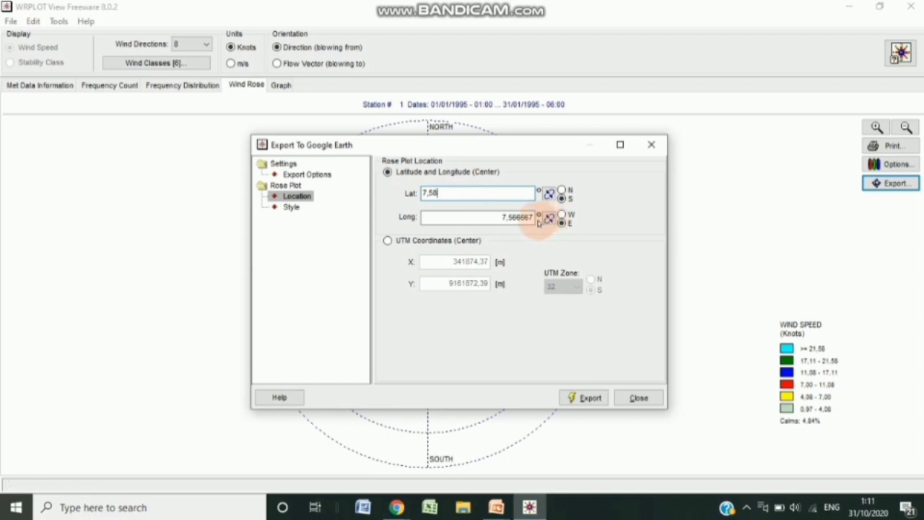
drag(533, 218, 402, 208)
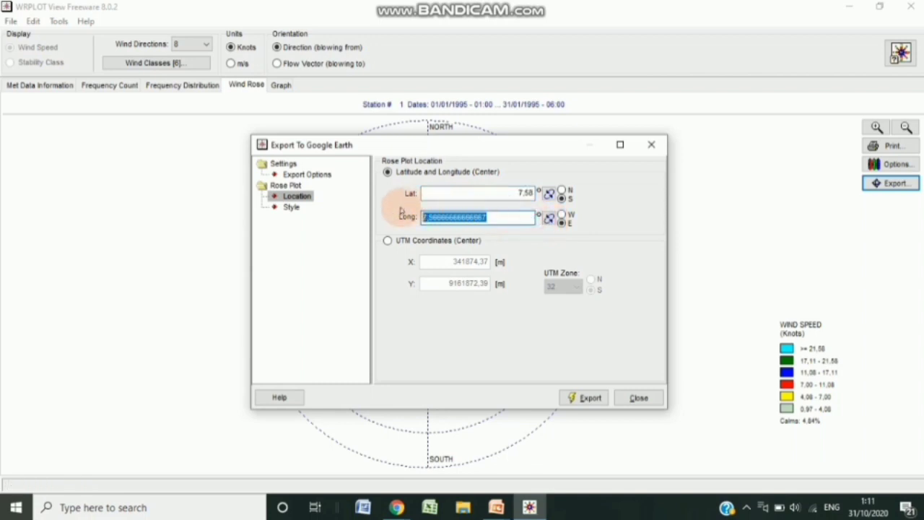
key(BackSpace)
text(106,55)
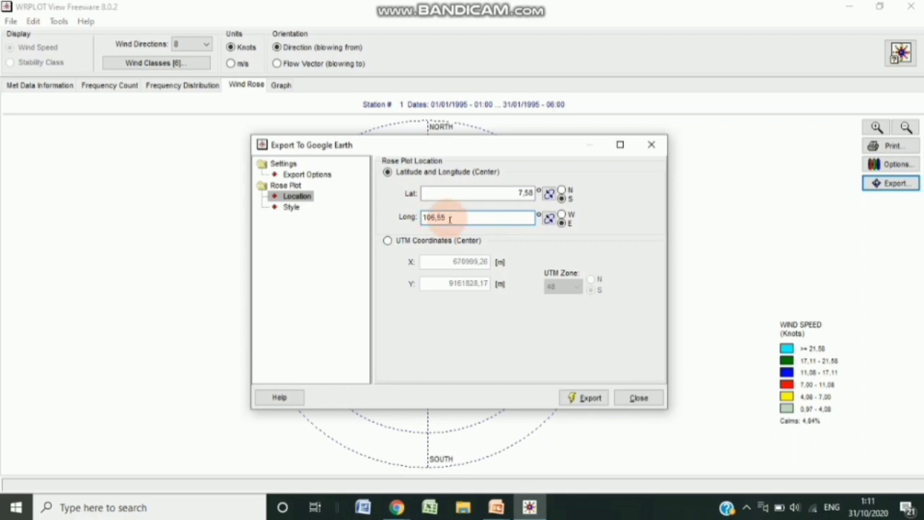
click(563, 223)
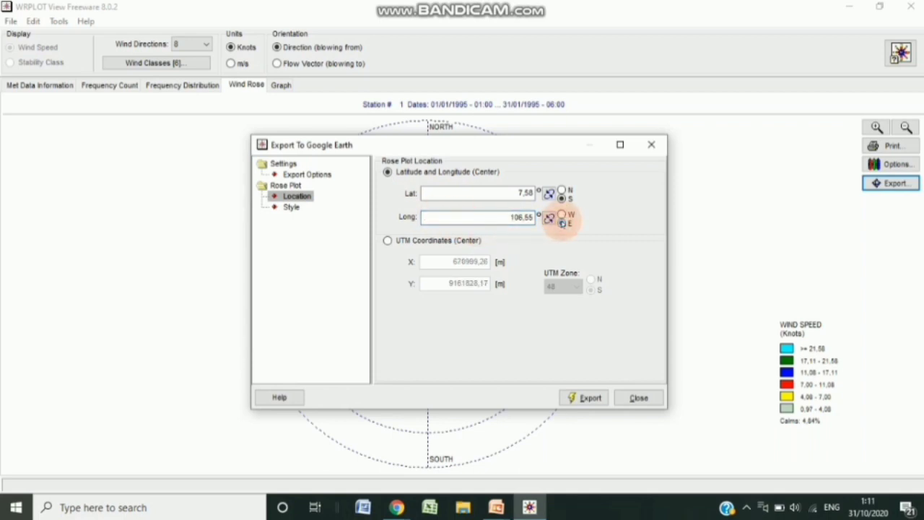
click(589, 399)
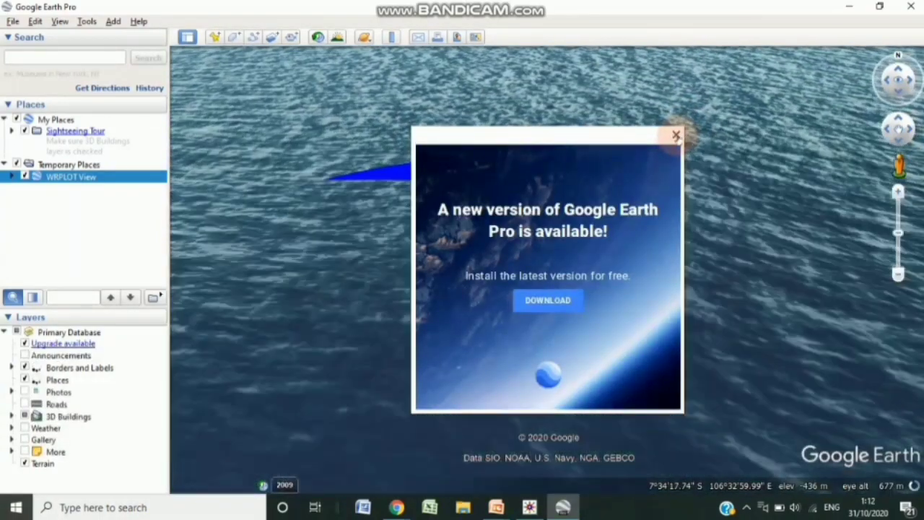
- Dismiss the Google Earth update notice and frame the exported wind rose large near the middle of the map
click(676, 135)
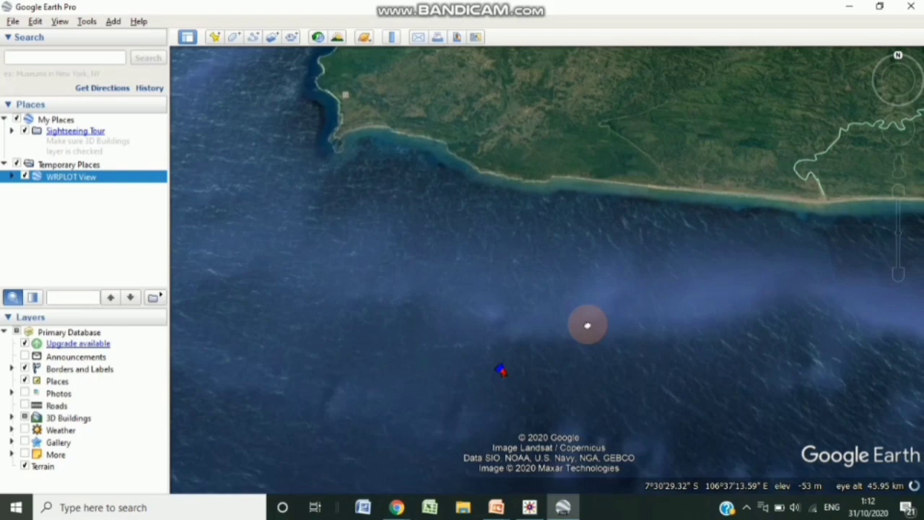
drag(587, 325, 410, 388)
drag(494, 183, 533, 258)
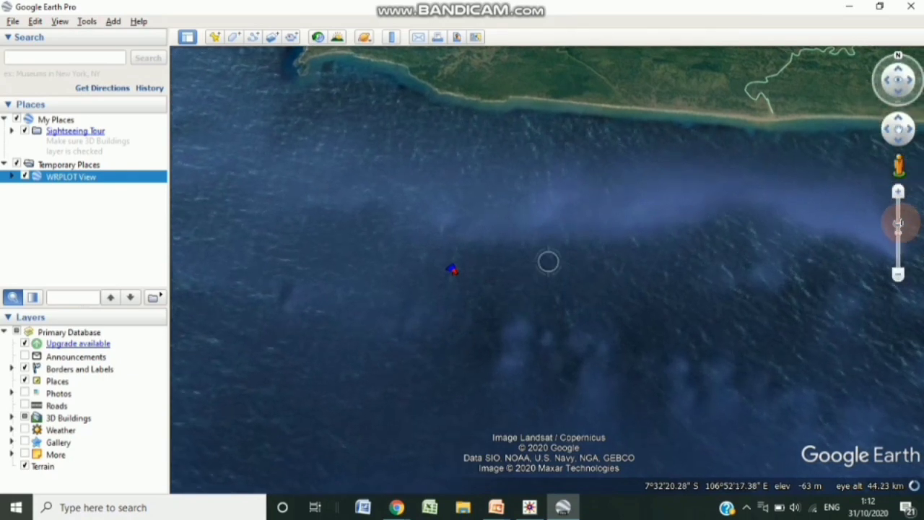
drag(899, 206, 899, 191)
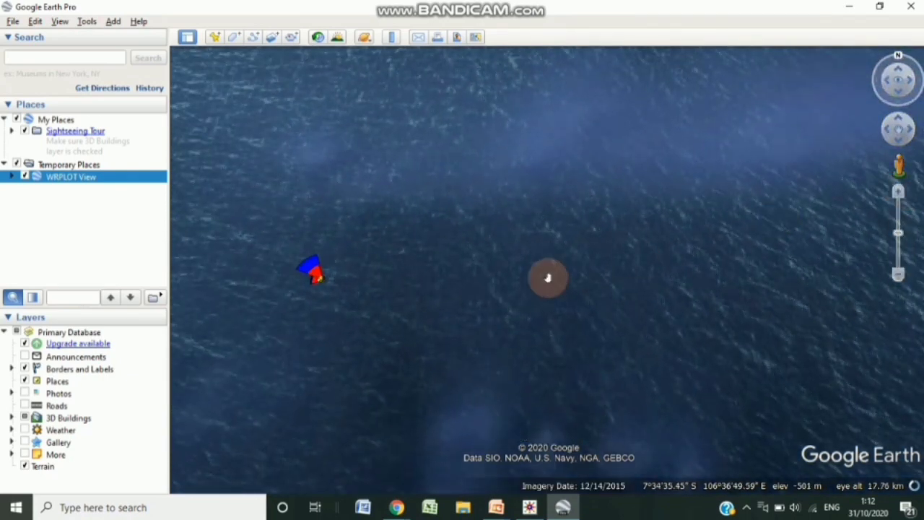
drag(639, 289, 650, 288)
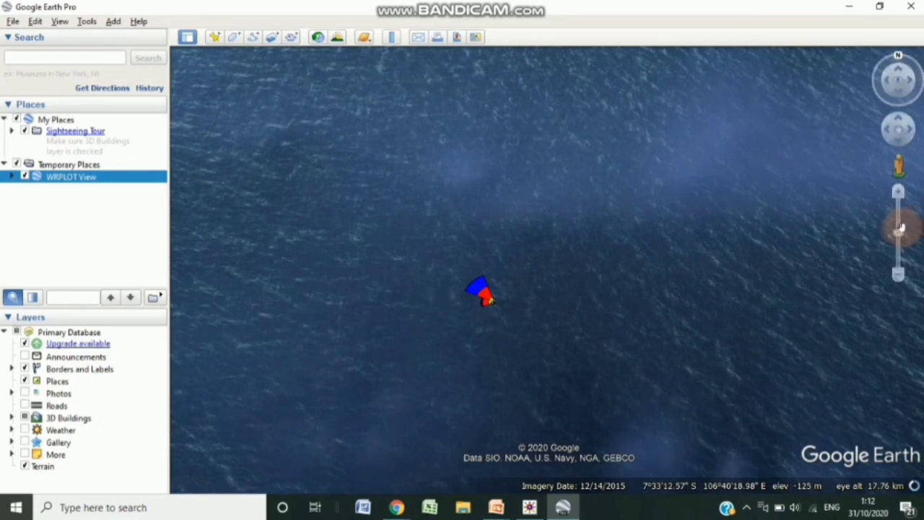
drag(900, 238, 899, 201)
drag(556, 318, 673, 276)
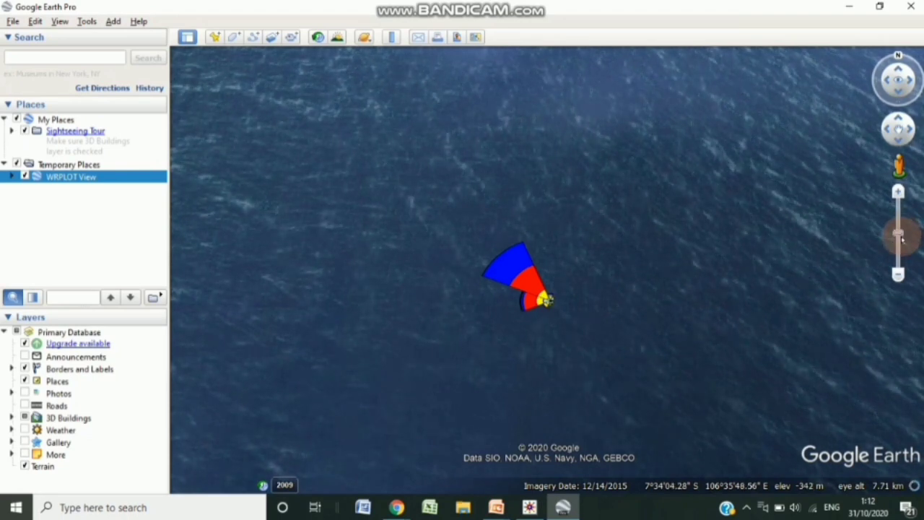
drag(899, 235, 899, 209)
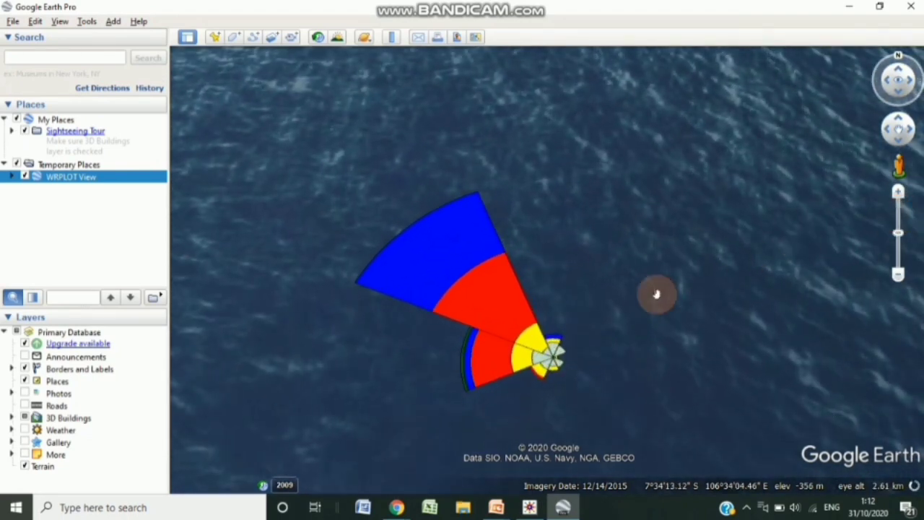
mouse_move(567, 319)
mouse_down()
mouse_move(554, 306)
mouse_move(577, 295)
mouse_move(582, 313)
mouse_up()
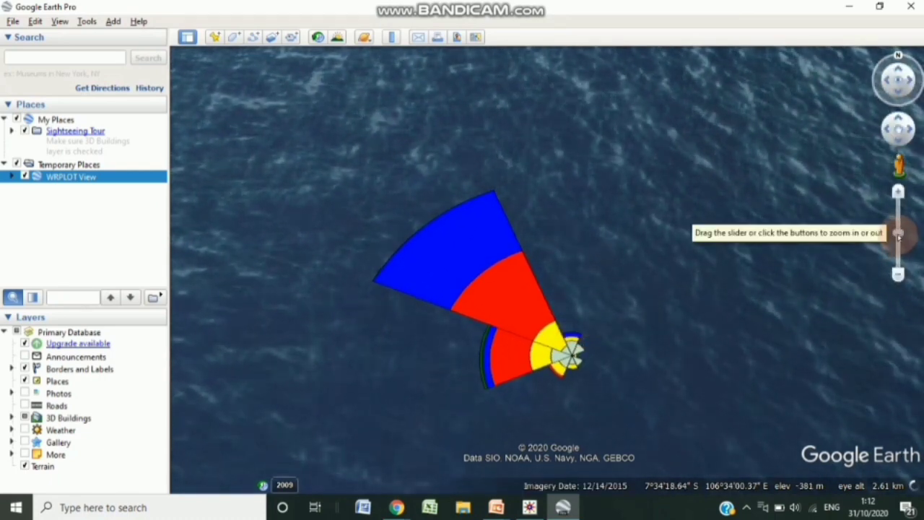
drag(899, 230, 899, 226)
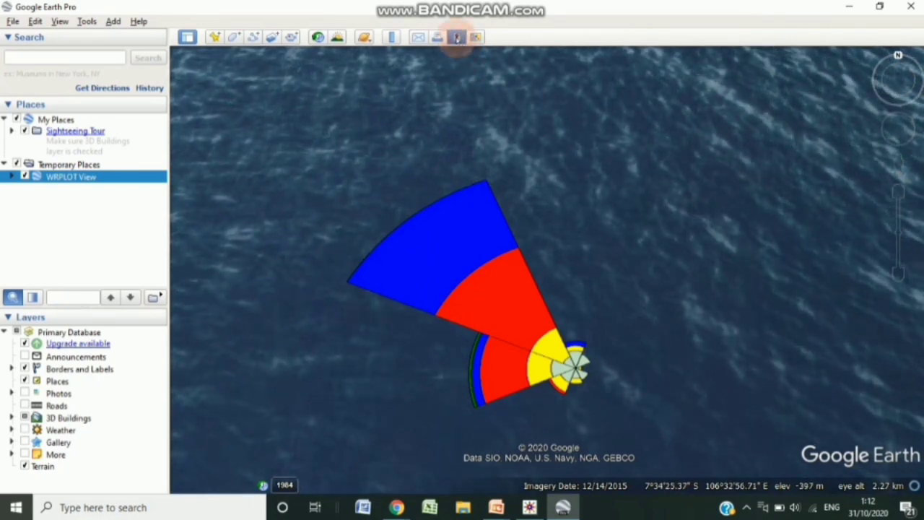
- Prepare the map for saving as an image, titled JAWA BARAT, with the description DATA ANGIN BULAN JANUARI and the author's name below it
click(457, 37)
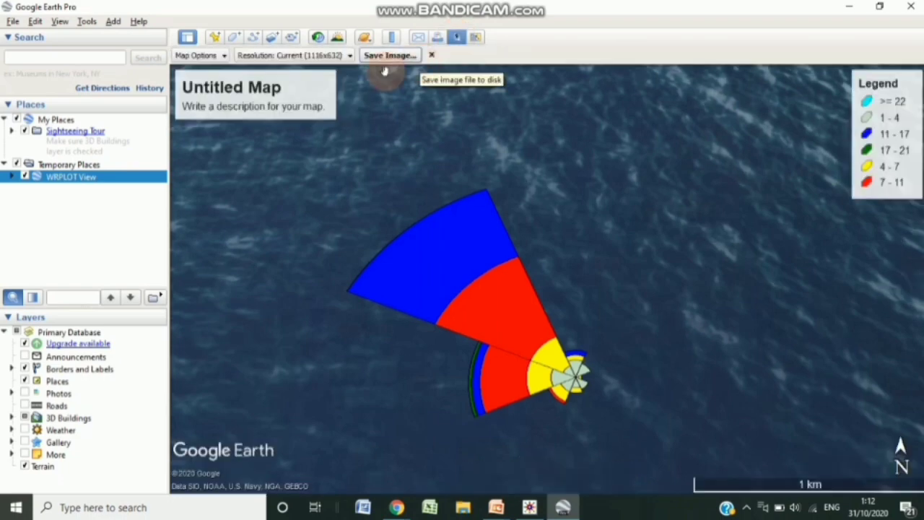
click(291, 92)
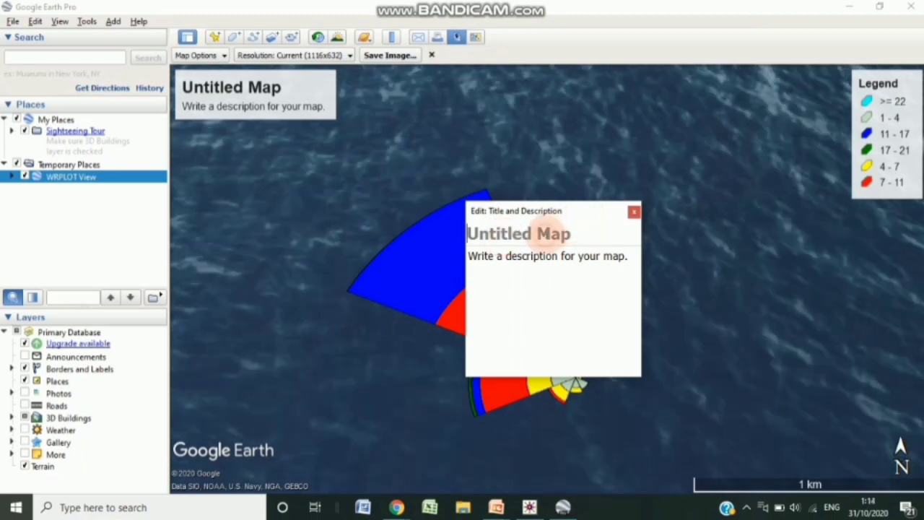
text(JAWA)
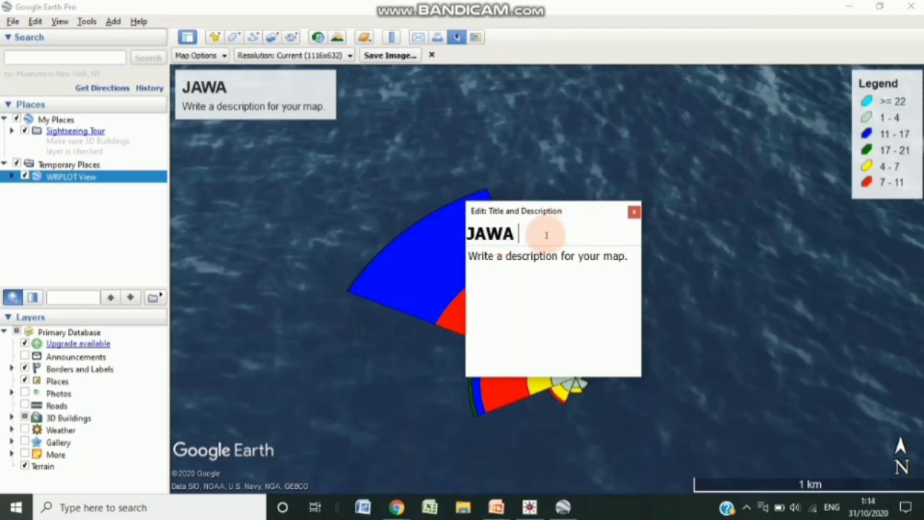
text( BARAT)
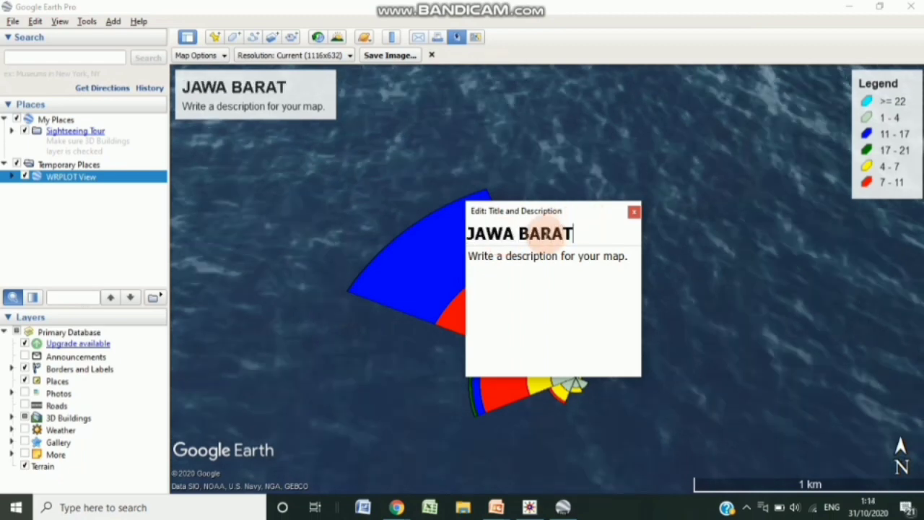
click(627, 262)
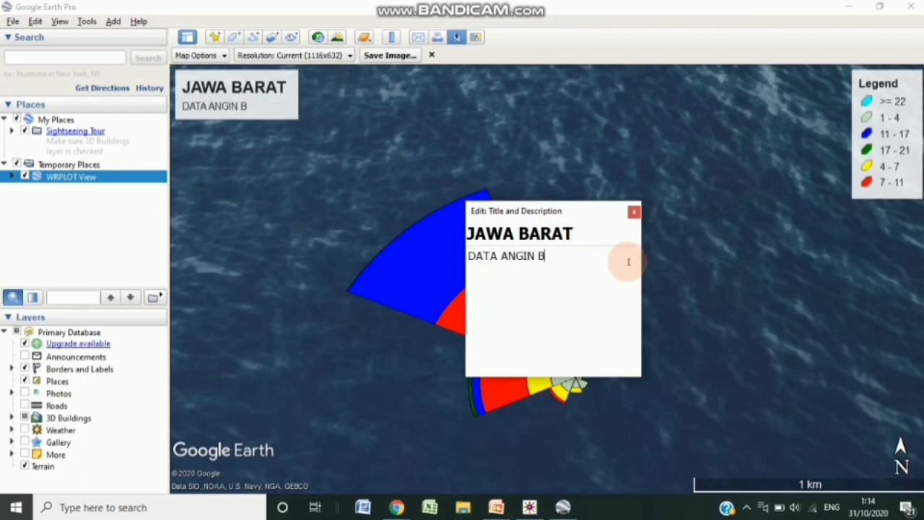
text(NUA)
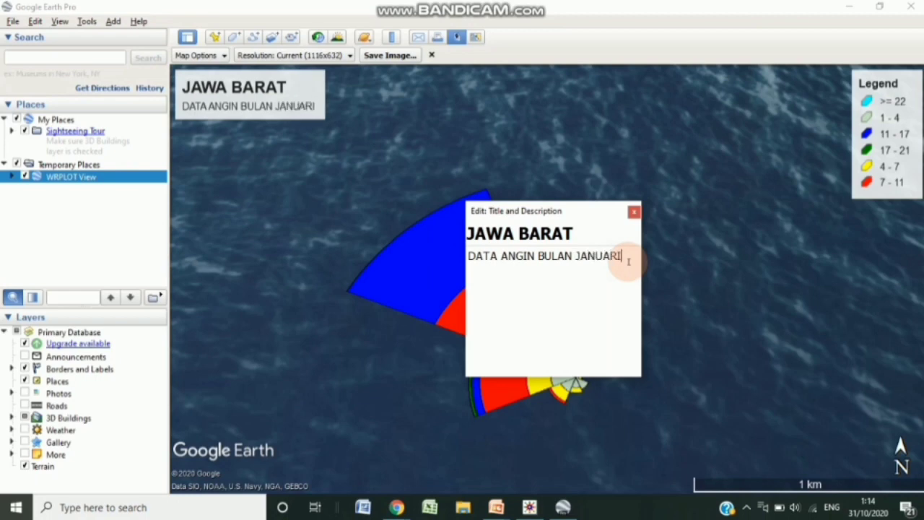
text(RI)
key(Return)
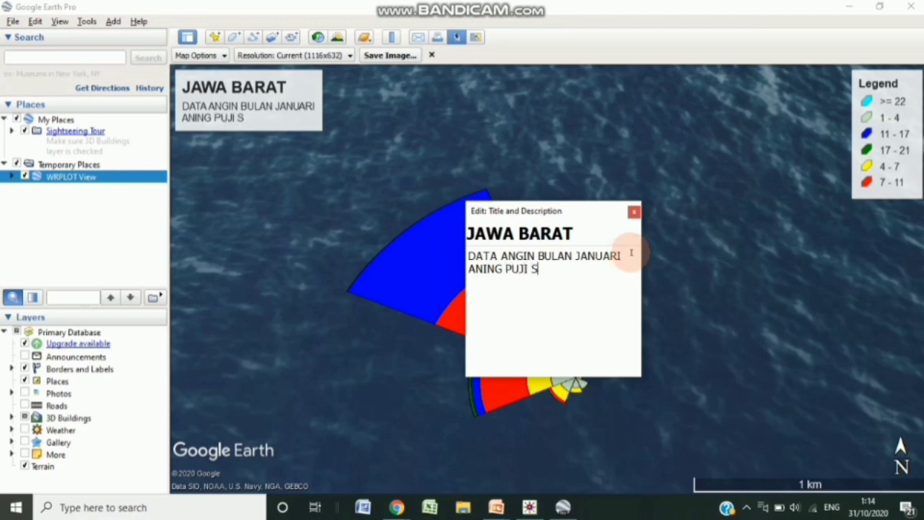
click(634, 213)
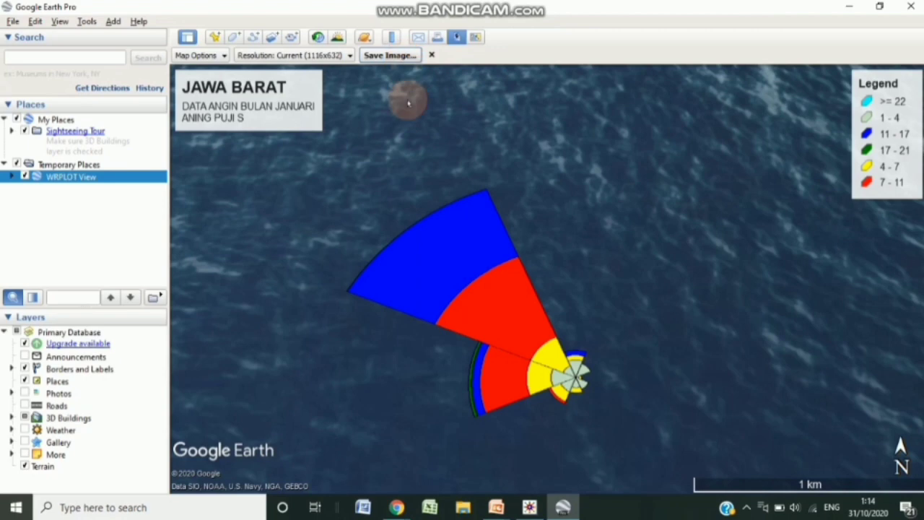
- Save the map image as the JPEG file BULAN JANUARI on the Data (E:) drive
click(388, 56)
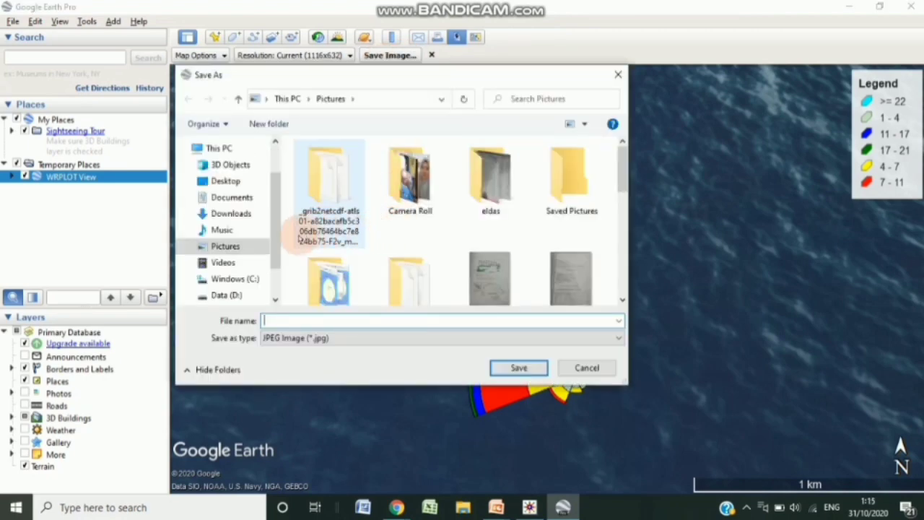
drag(278, 212, 268, 247)
click(240, 256)
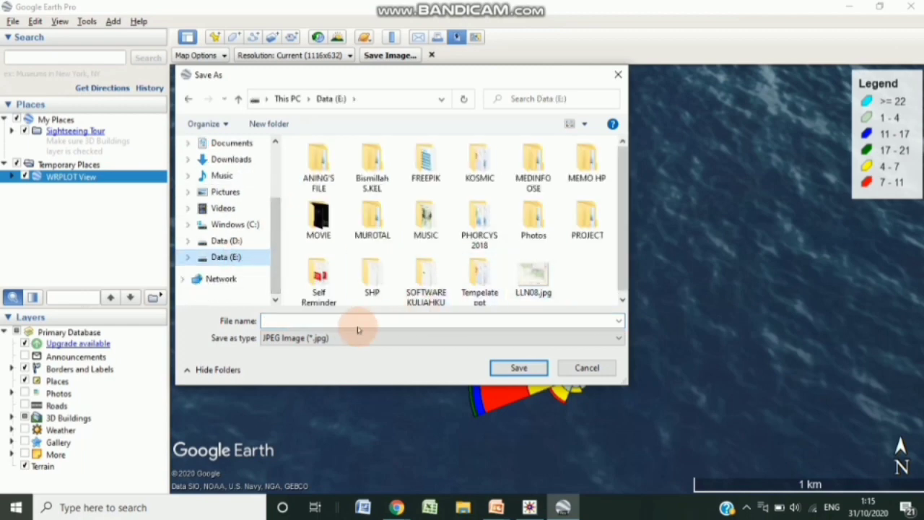
click(329, 322)
click(327, 320)
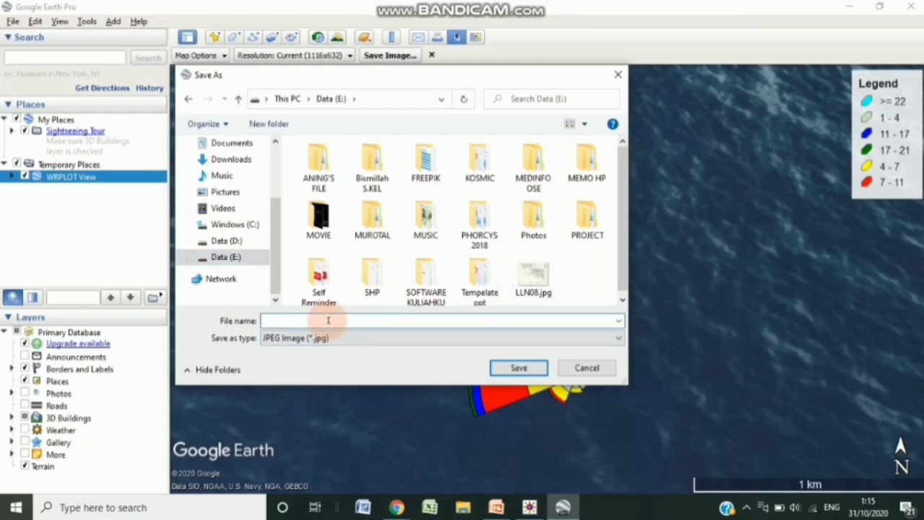
text(BULAN JANUARI)
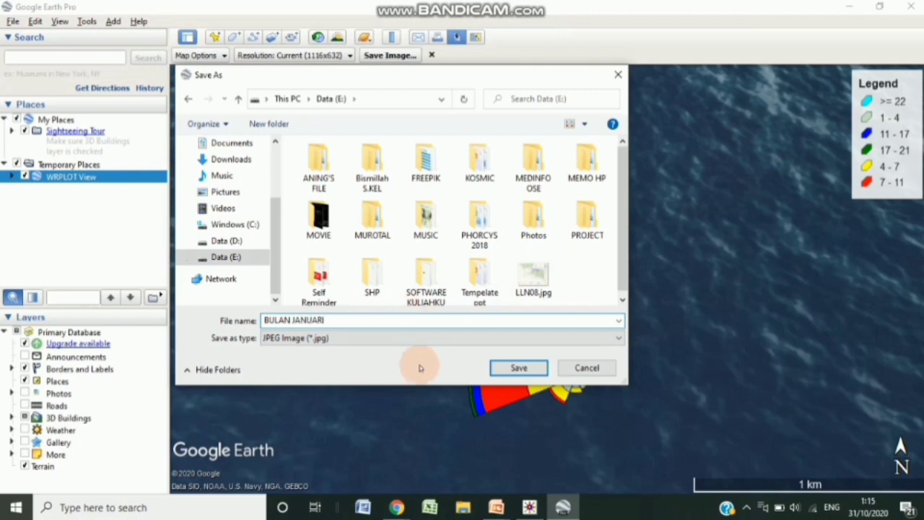
click(519, 369)
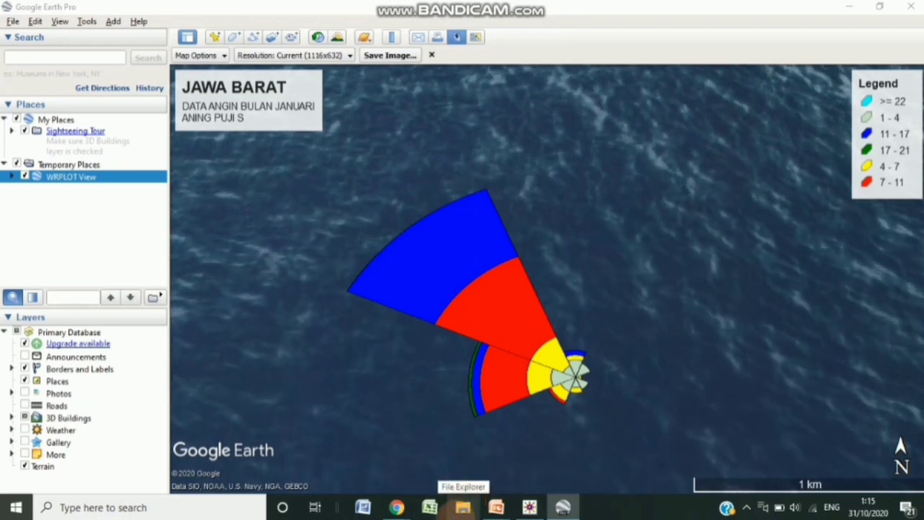
- Switch to File Explorer and open the Data (E:) drive to locate the saved map image
click(461, 516)
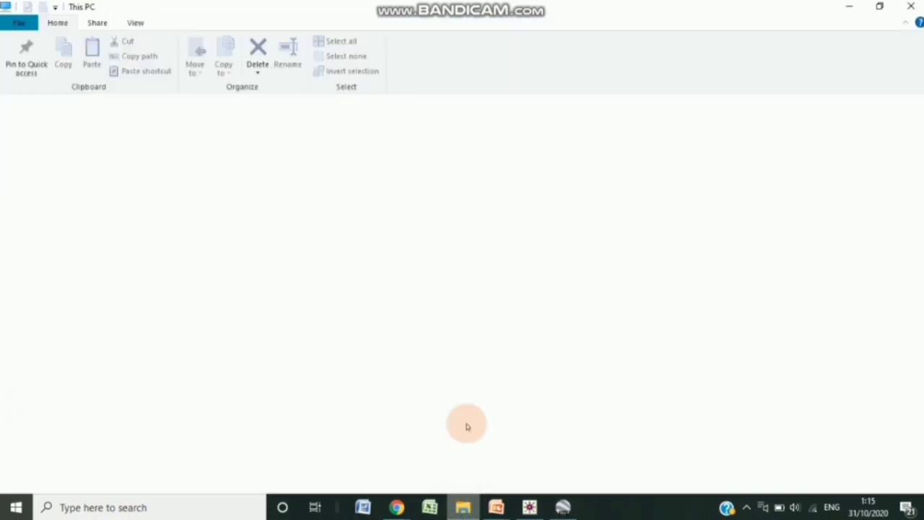
click(463, 509)
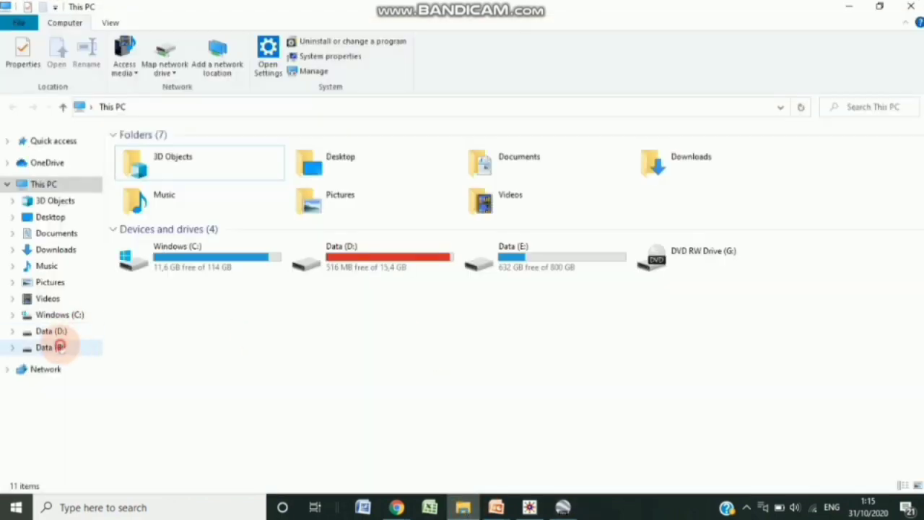
click(60, 347)
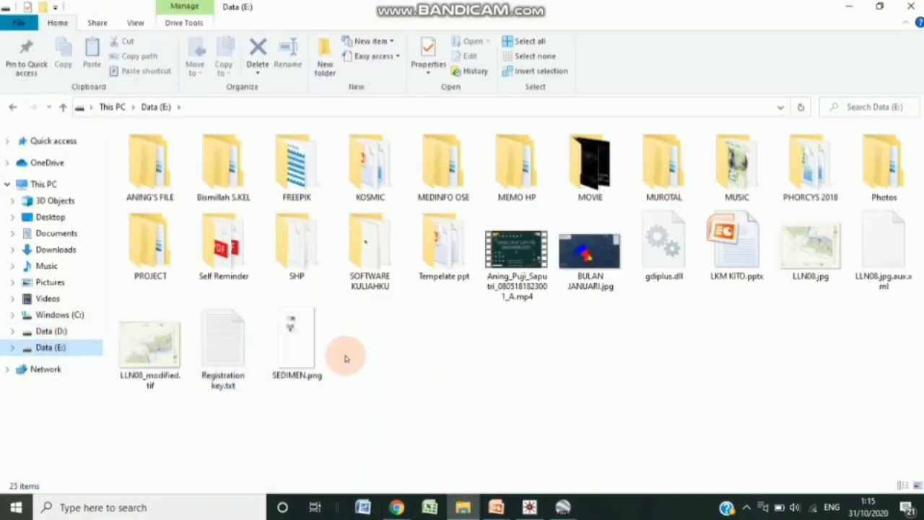